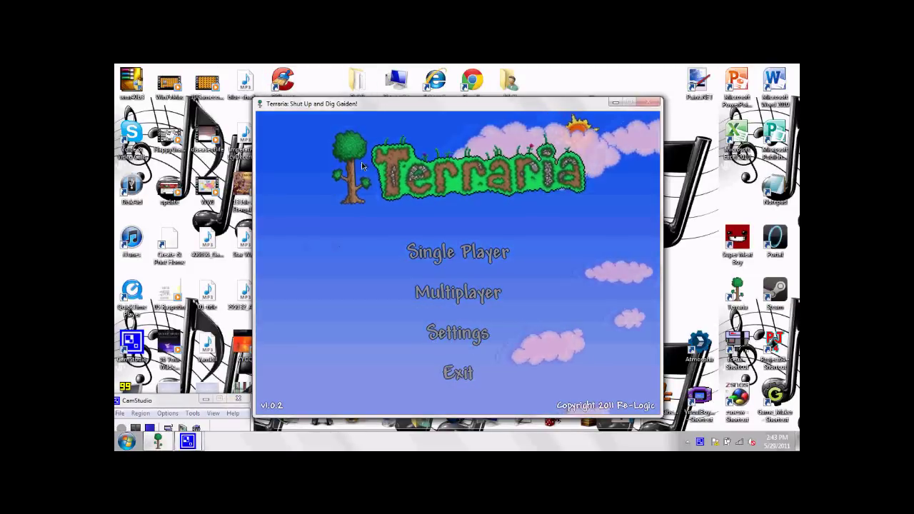
- Start a multiplayer server with the existing world MMLshchtm and accept the server password prompt
left_click(433, 299)
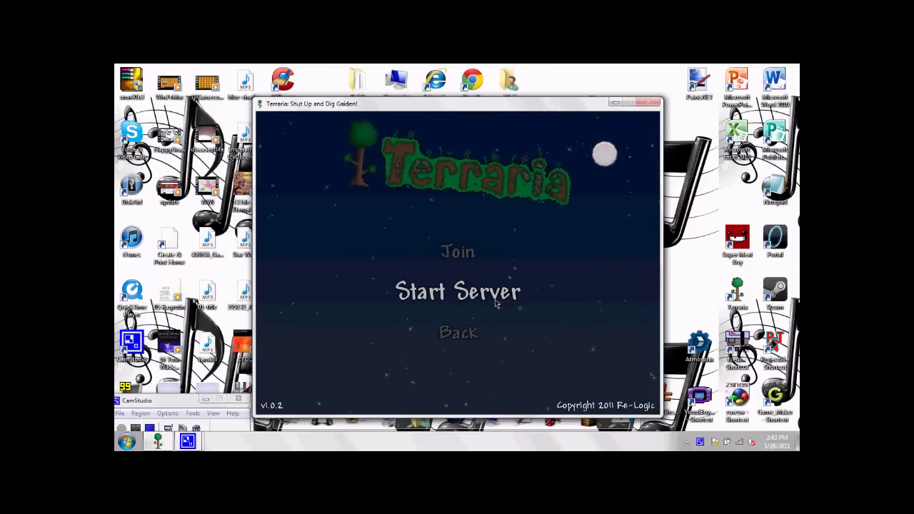
left_click(496, 298)
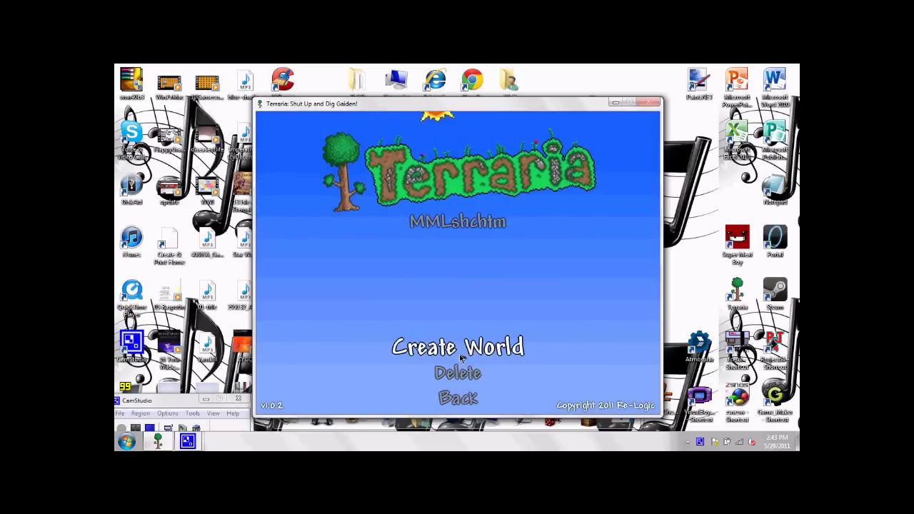
left_click(443, 220)
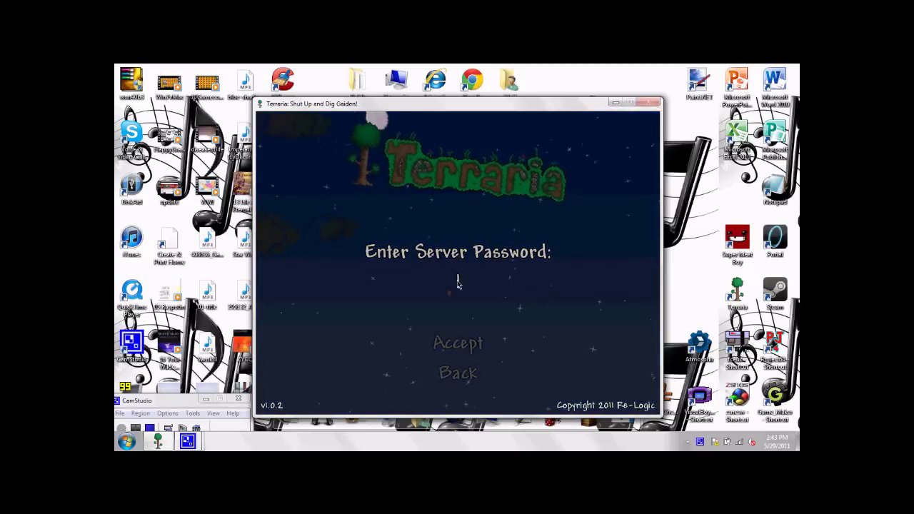
left_click(463, 349)
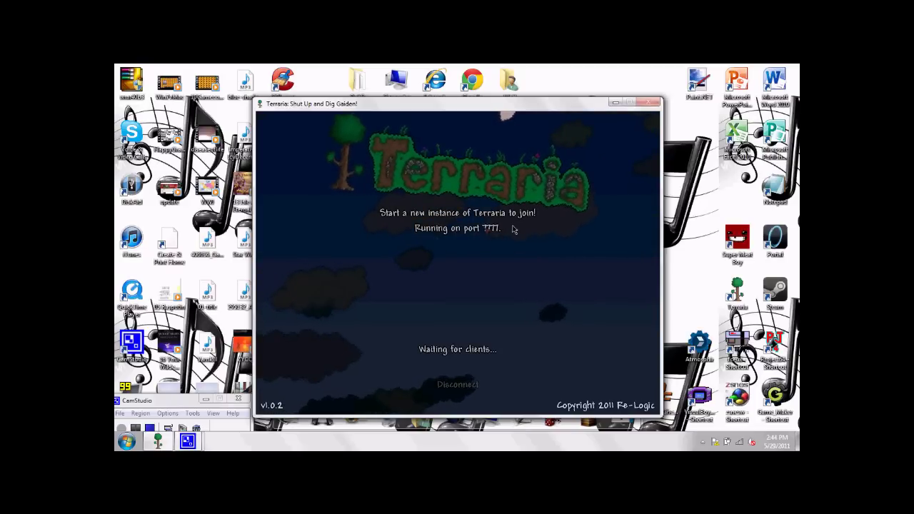
- Disconnect the running server and exit the game
left_click(452, 392)
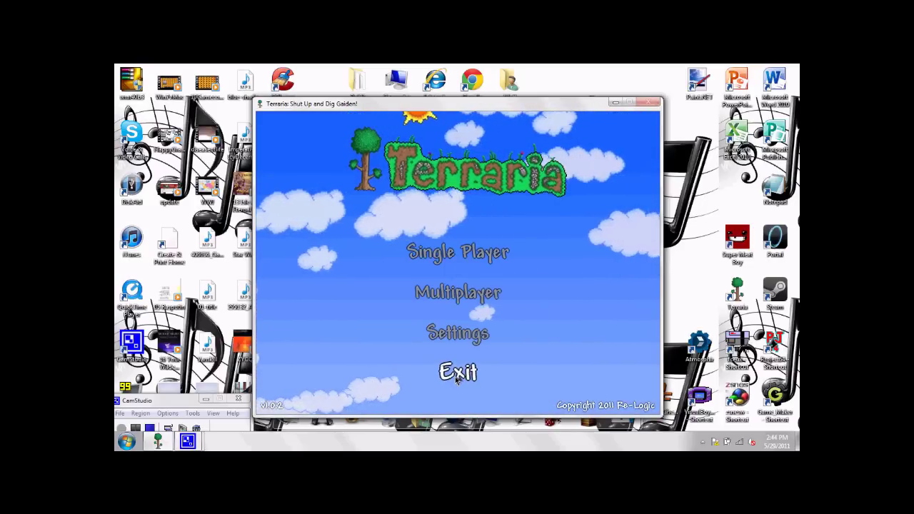
left_click(457, 375)
- Switch to Google Chrome and open the portforward.com website
double_click(475, 85)
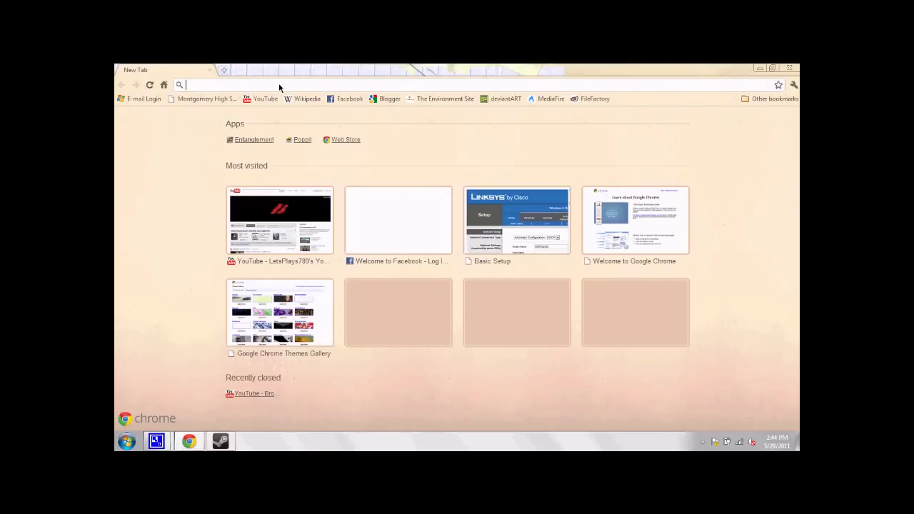
type("www.")
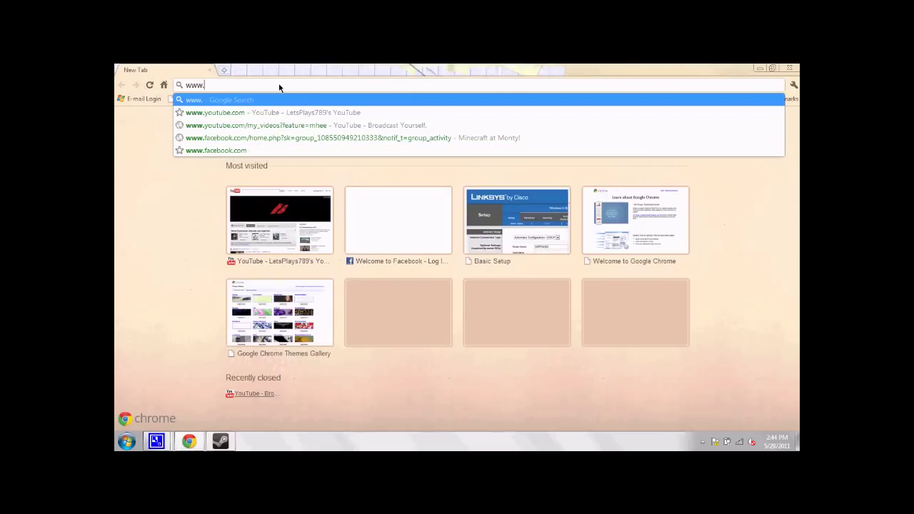
type("portforward")
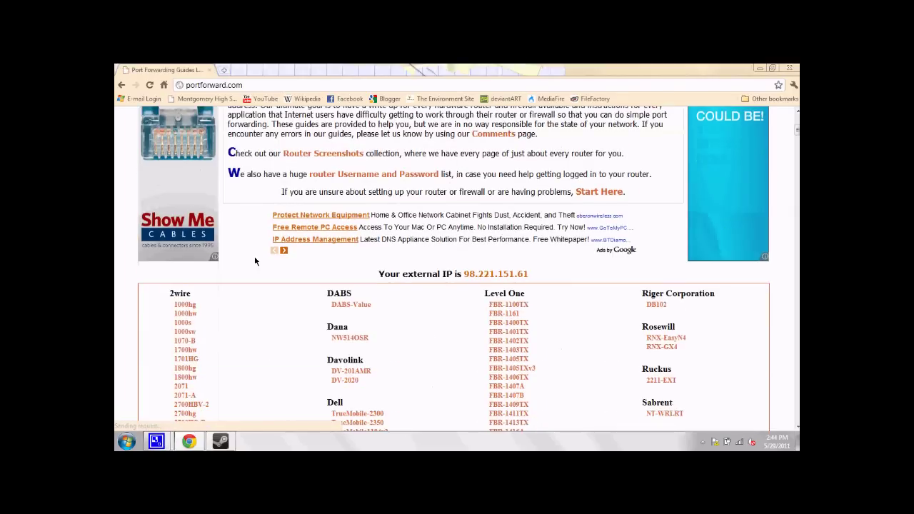
- Locate and highlight the external IP address shown above the router list
scroll(253, 262, "down", 2)
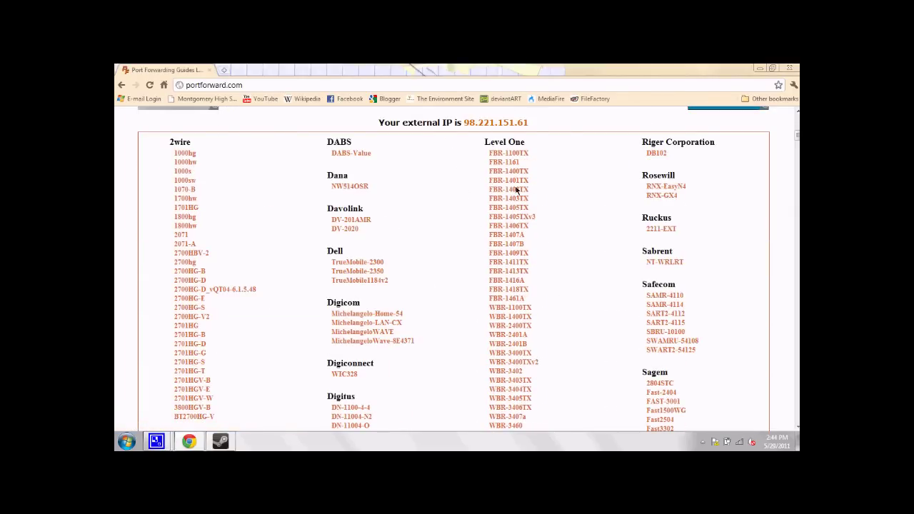
scroll(759, 115, "up", 1)
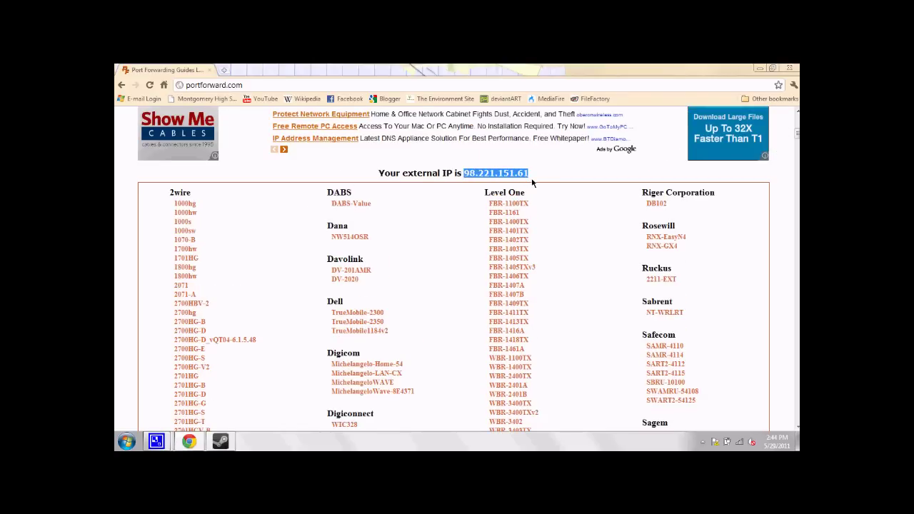
left_click(511, 205)
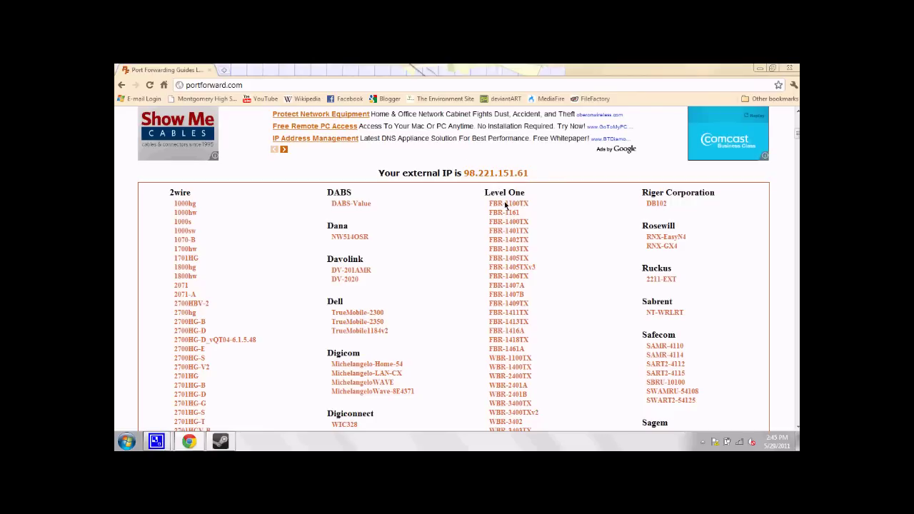
- Find the Netgear WGR614v9 in the router list and open its guide list, skipping the PFConfig advertisement
scroll(596, 179, "down", 12)
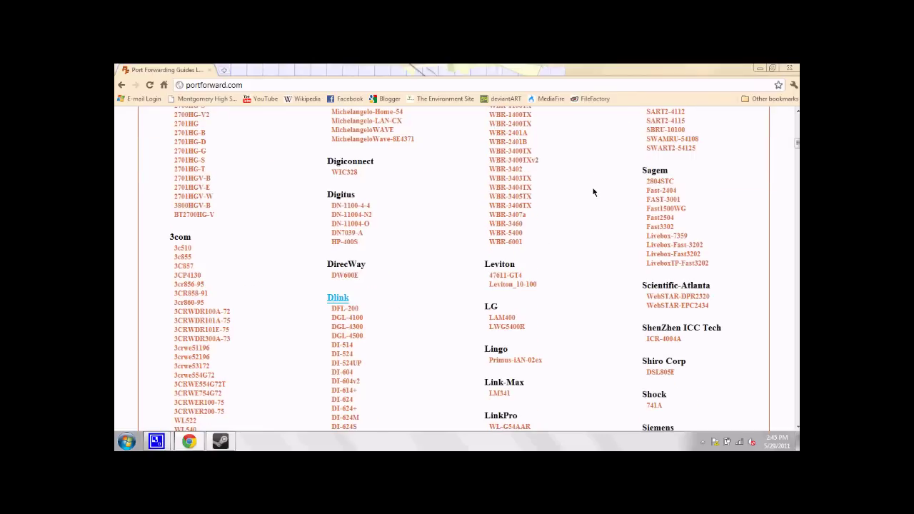
scroll(576, 198, "down", 4)
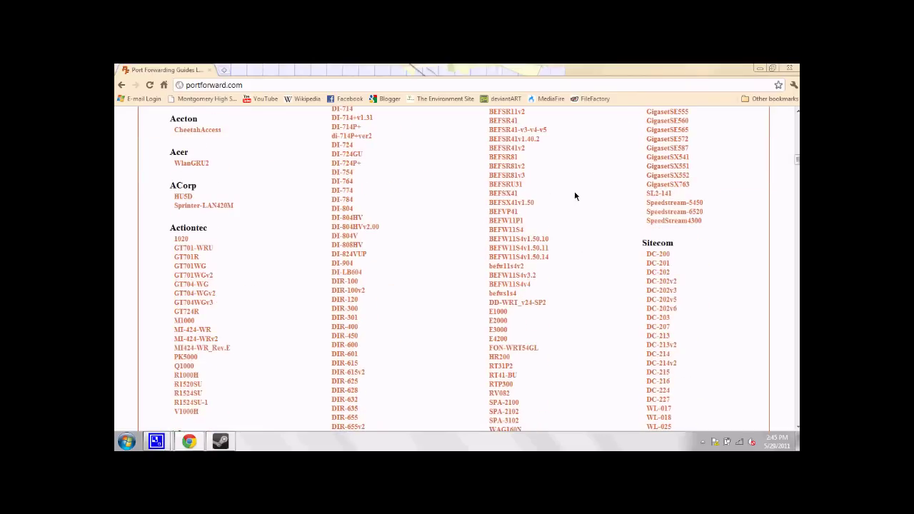
scroll(593, 200, "up", 3)
scroll(592, 178, "up", 1)
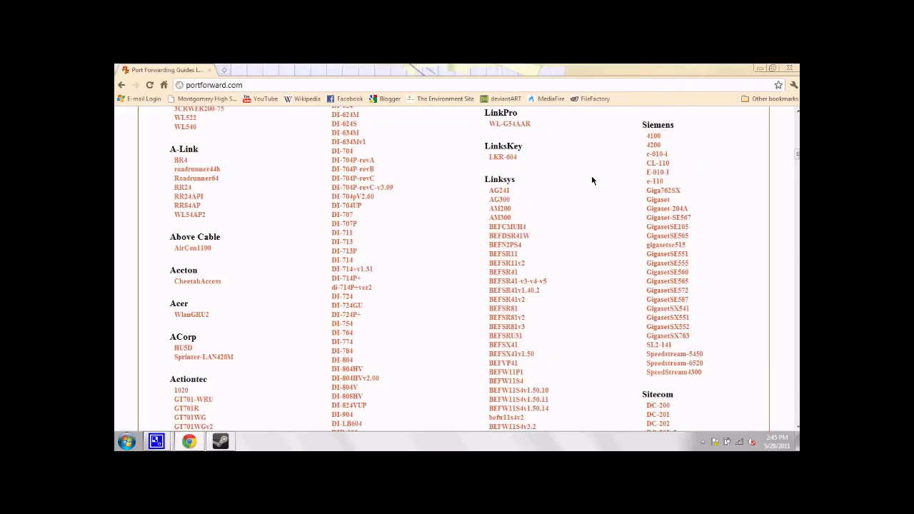
scroll(580, 200, "up", 5)
scroll(569, 199, "down", 10)
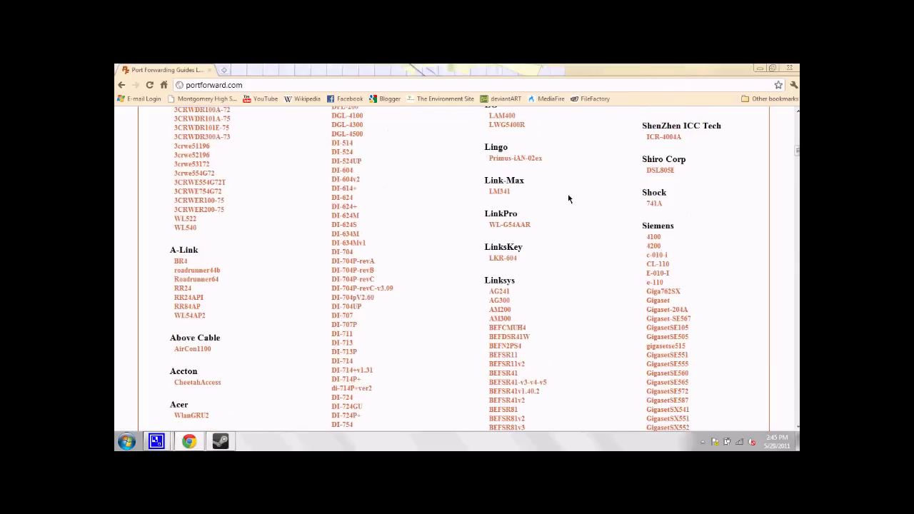
scroll(591, 229, "down", 12)
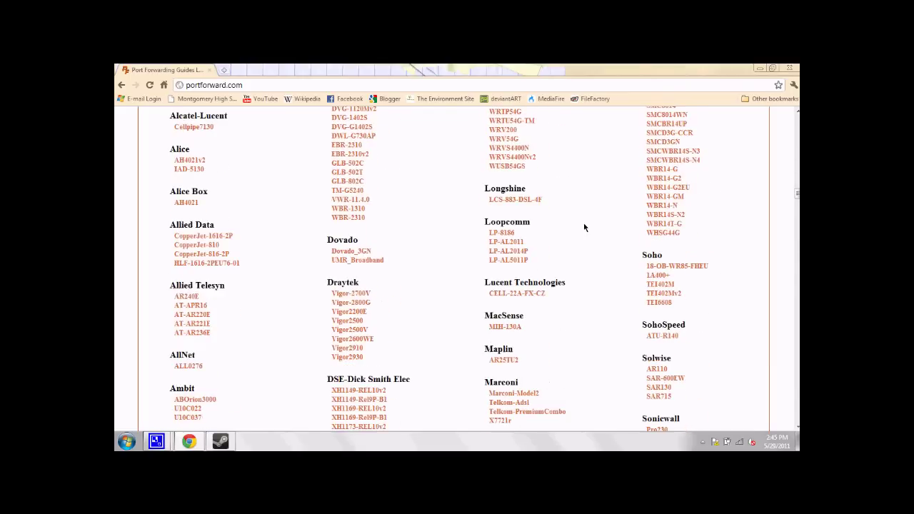
scroll(578, 226, "down", 10)
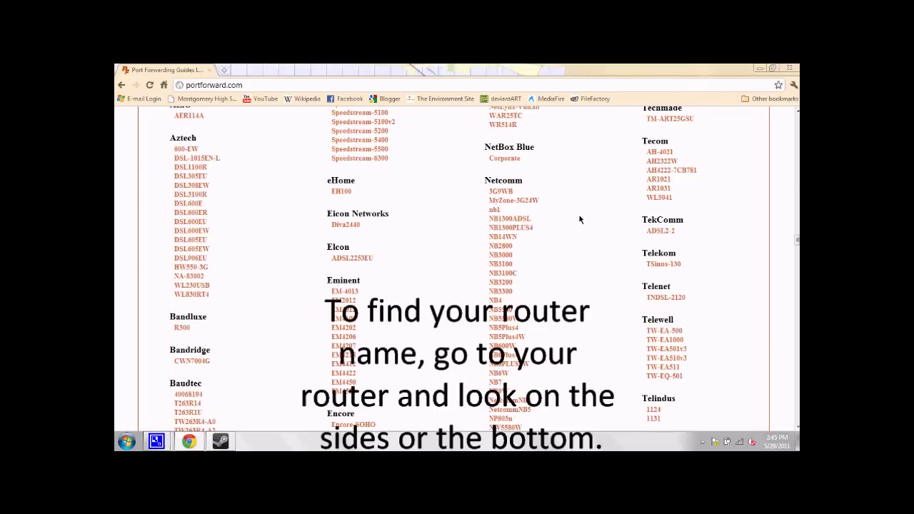
scroll(586, 217, "down", 2)
scroll(585, 217, "up", 2)
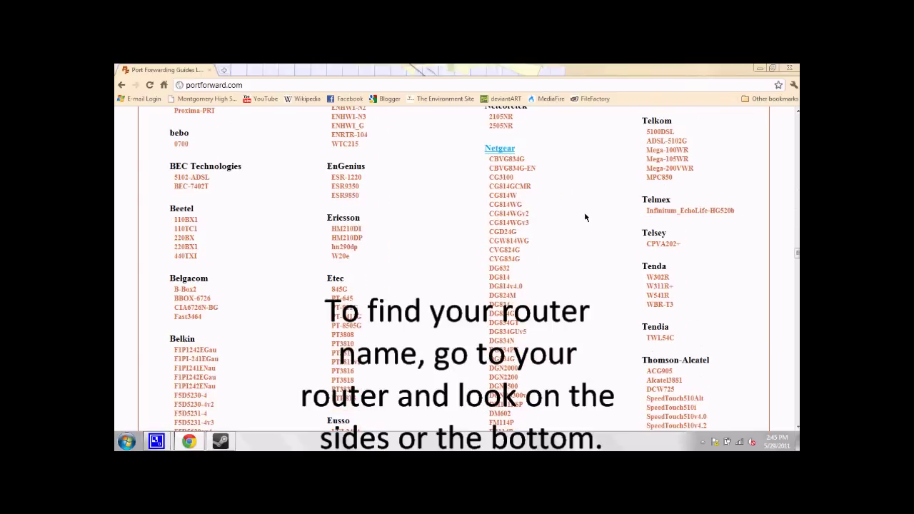
scroll(556, 280, "down", 10)
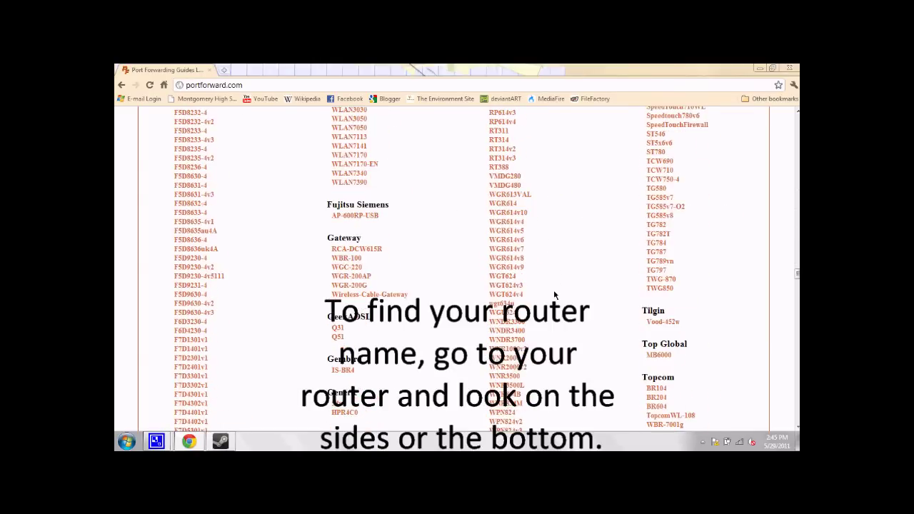
scroll(550, 286, "down", 8)
scroll(541, 264, "up", 4)
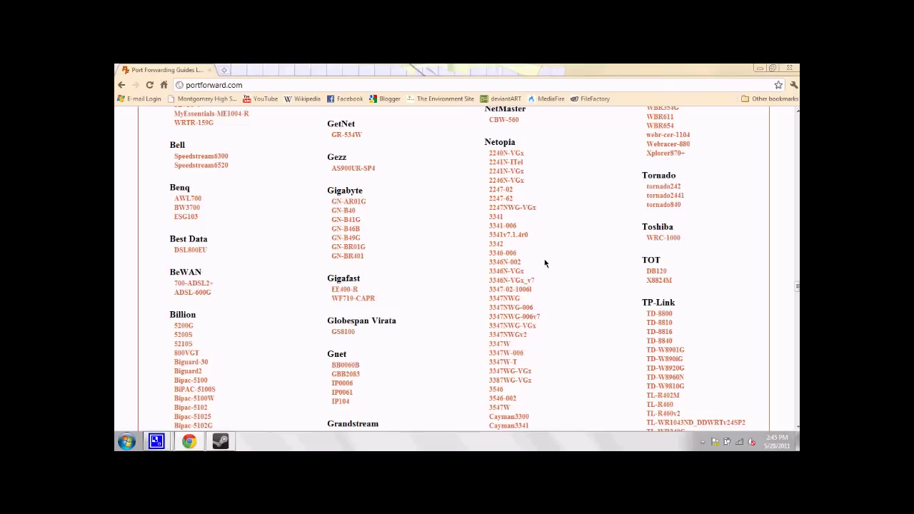
scroll(546, 286, "up", 10)
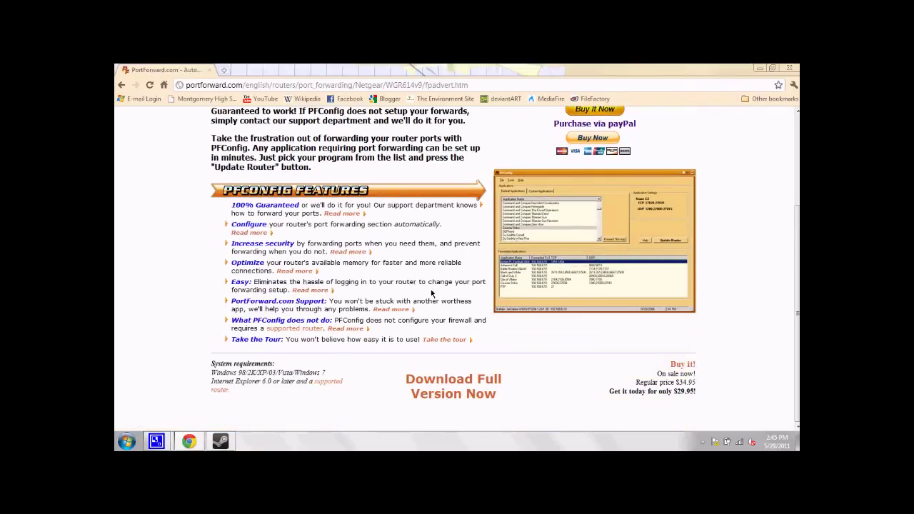
scroll(432, 293, "up", 4)
left_click(664, 118)
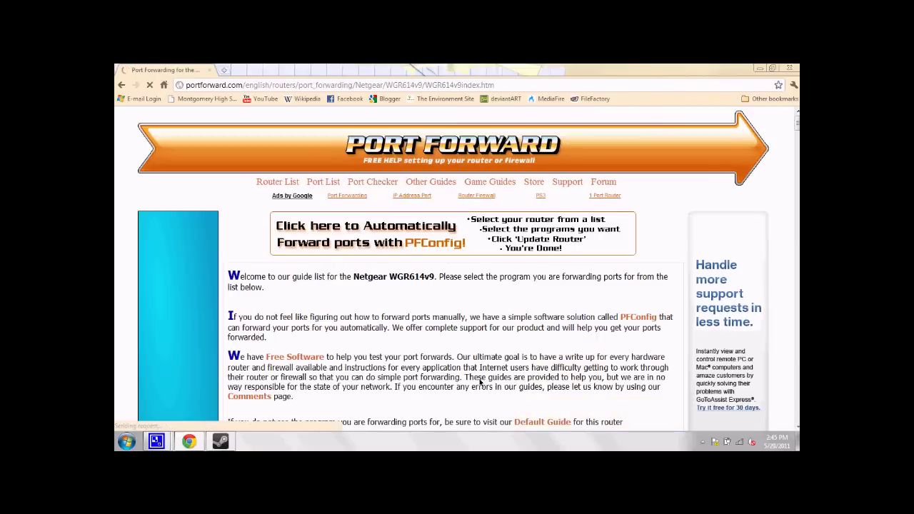
- Look through the WGR614v9 program list and open the Default Guide for this router
scroll(469, 348, "down", 5)
scroll(546, 305, "up", 4)
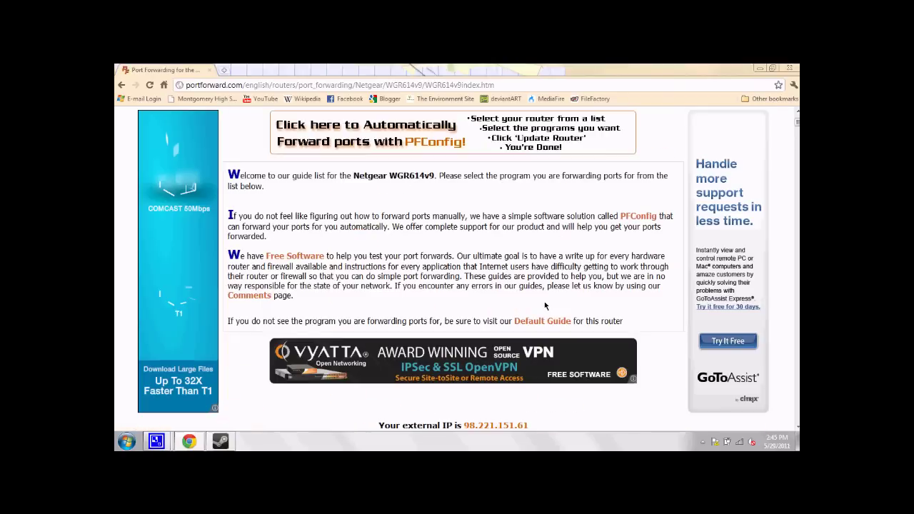
scroll(298, 323, "down", 7)
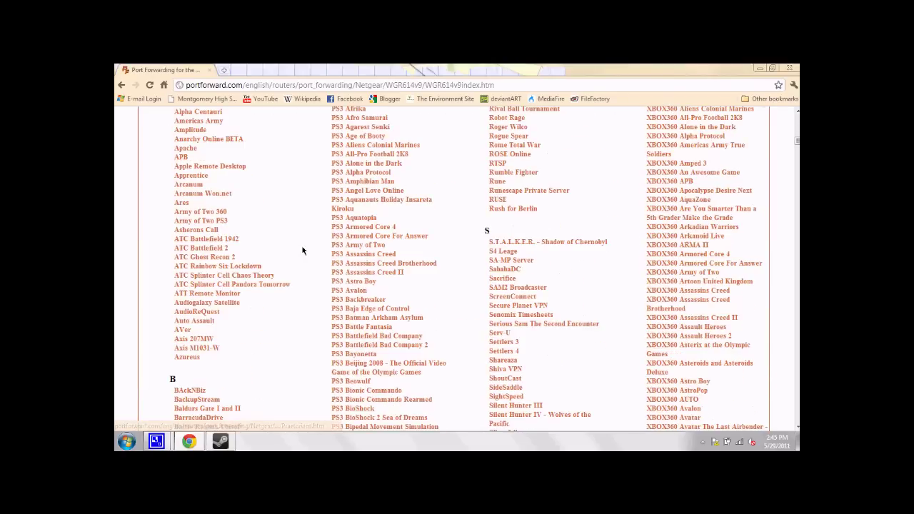
scroll(300, 323, "down", 5)
scroll(447, 248, "up", 3)
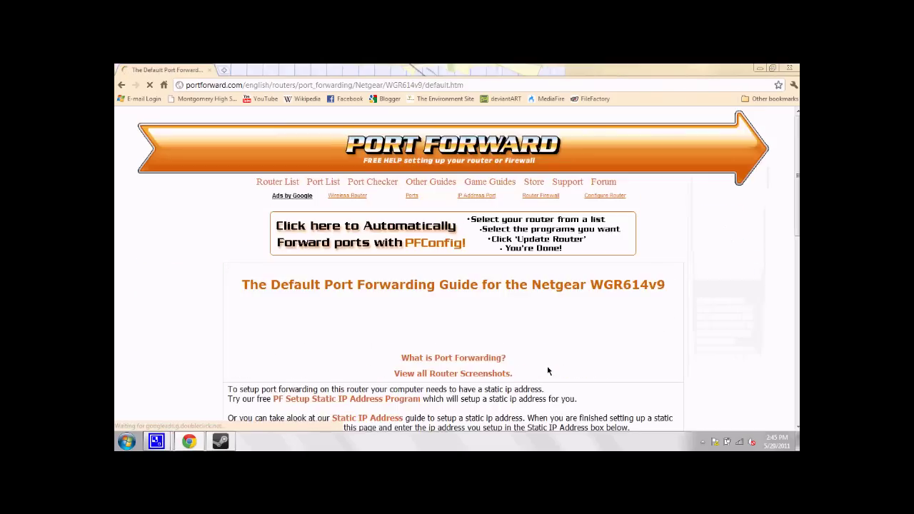
- Review the guide's router login and port forwarding instructions, returning to the static IP address box near its beginning
scroll(392, 320, "down", 1)
scroll(392, 319, "down", 10)
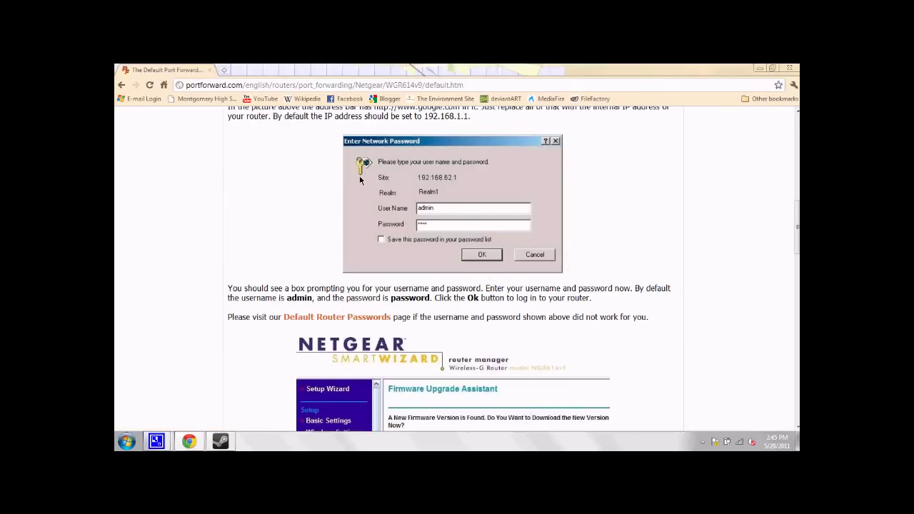
scroll(579, 211, "down", 4)
scroll(580, 211, "down", 5)
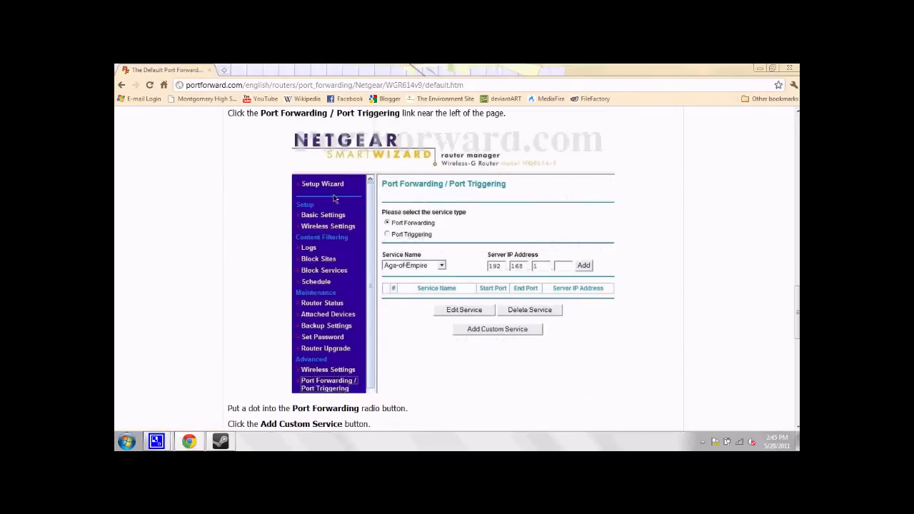
scroll(357, 169, "up", 15)
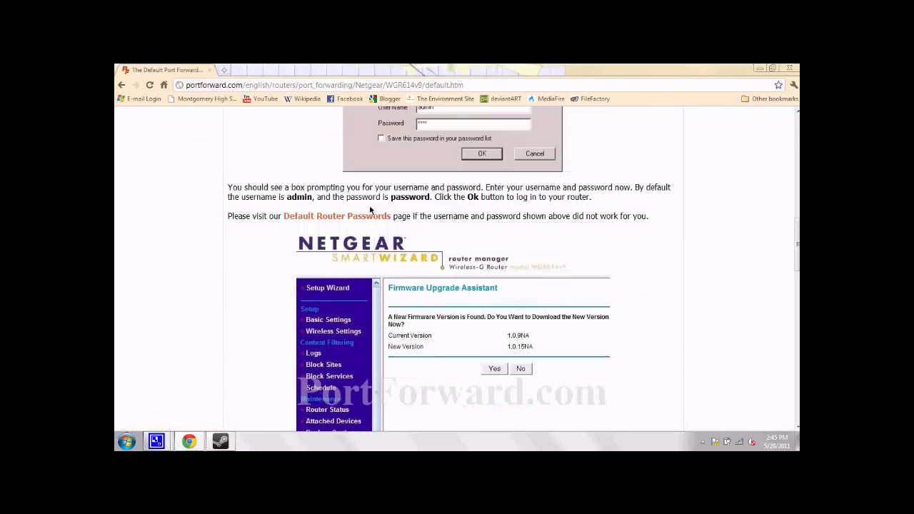
scroll(373, 223, "up", 1)
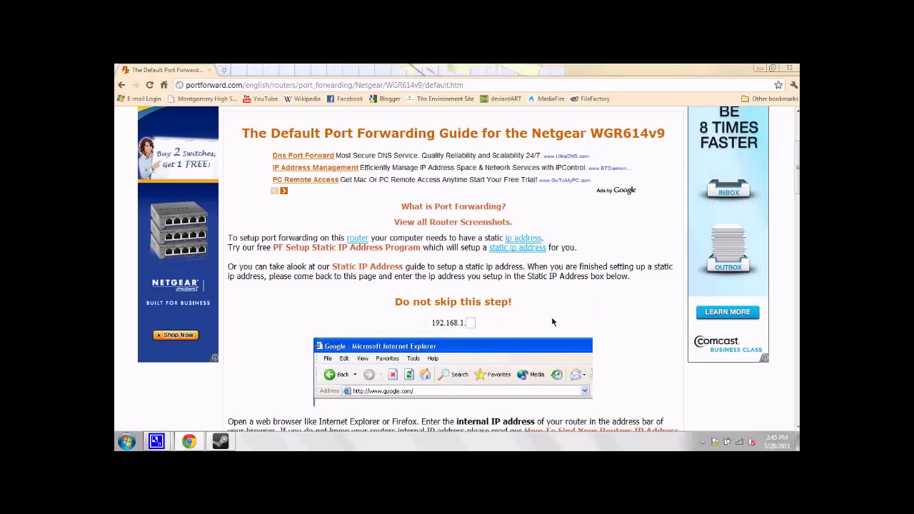
- Minimize the browser, open a Command Prompt with cmd and run ipconfig to look up the computer's IP address
left_click(759, 68)
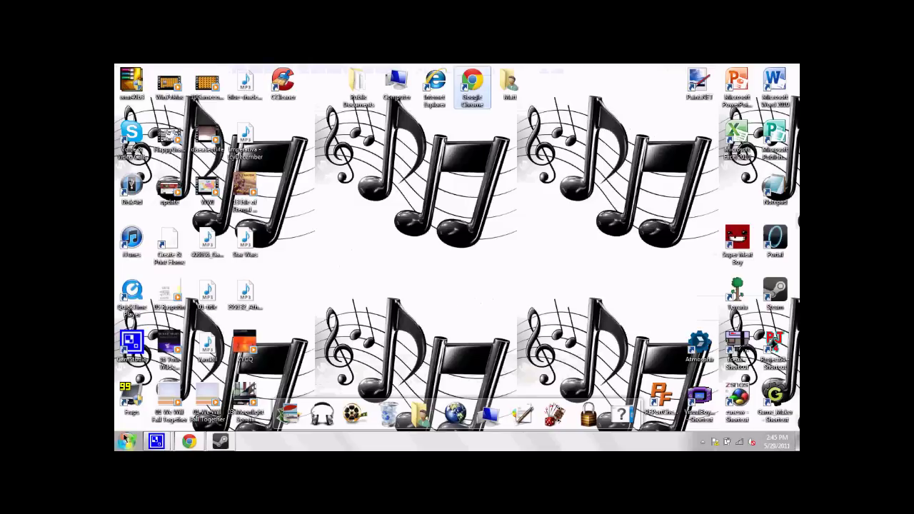
left_click(126, 439)
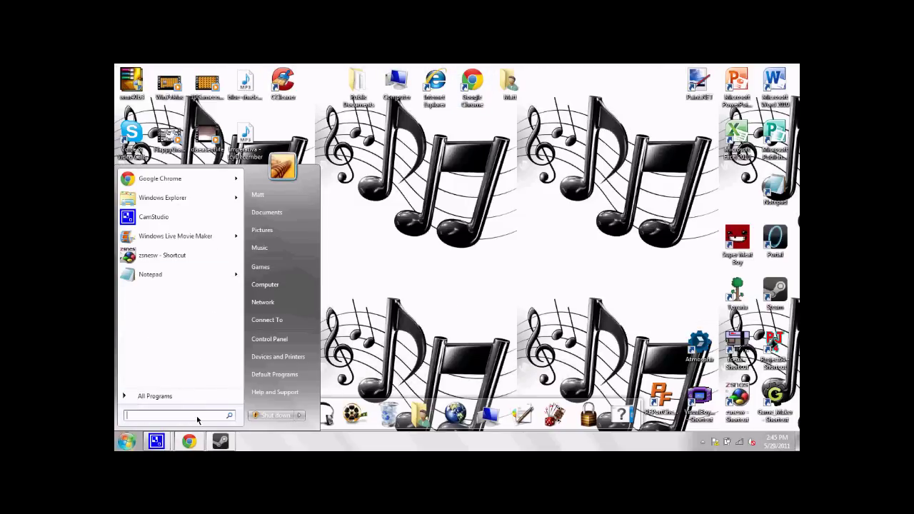
type("cmd")
key("Return")
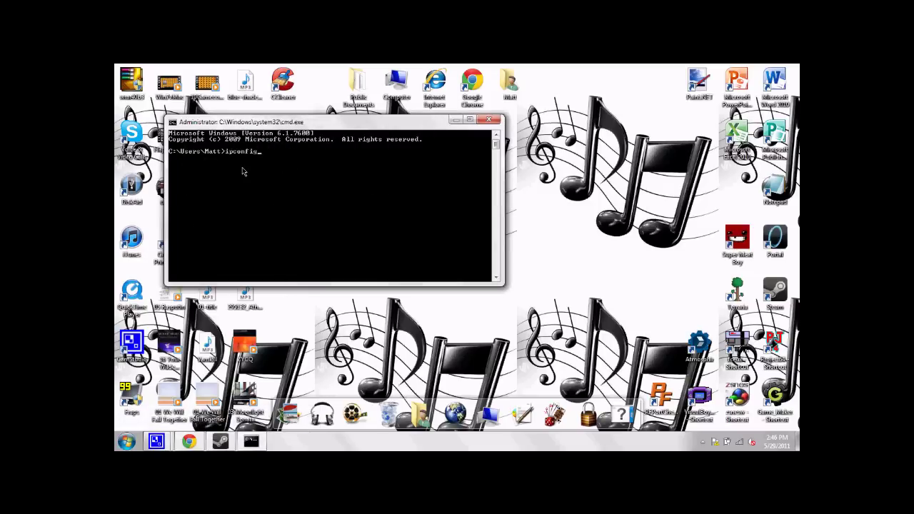
key("Return")
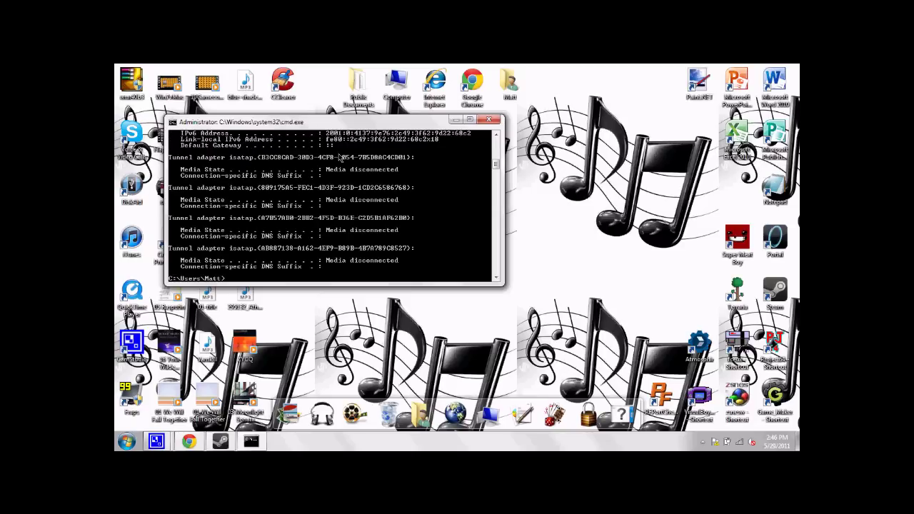
scroll(340, 157, "up", 8)
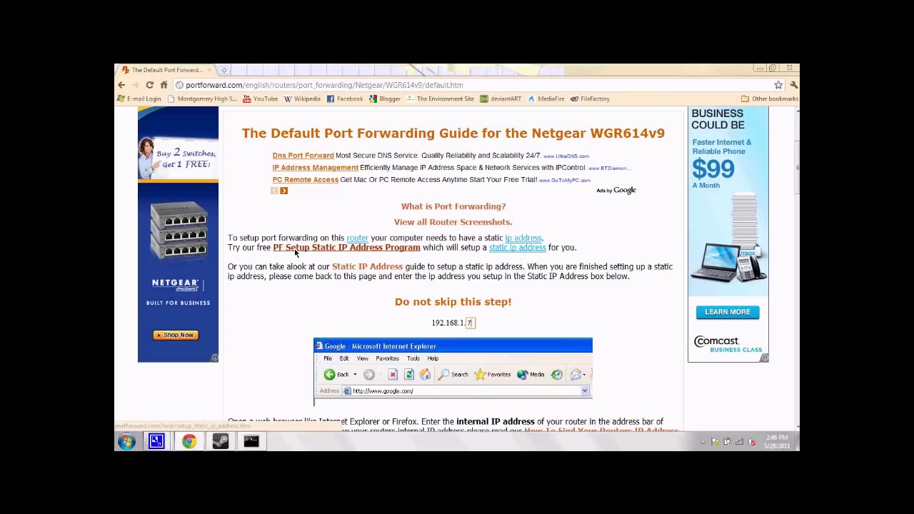
- Open the guide's default router address 192.168.1.1 in a new tab, then cancel the login and close that tab
scroll(598, 290, "down", 10)
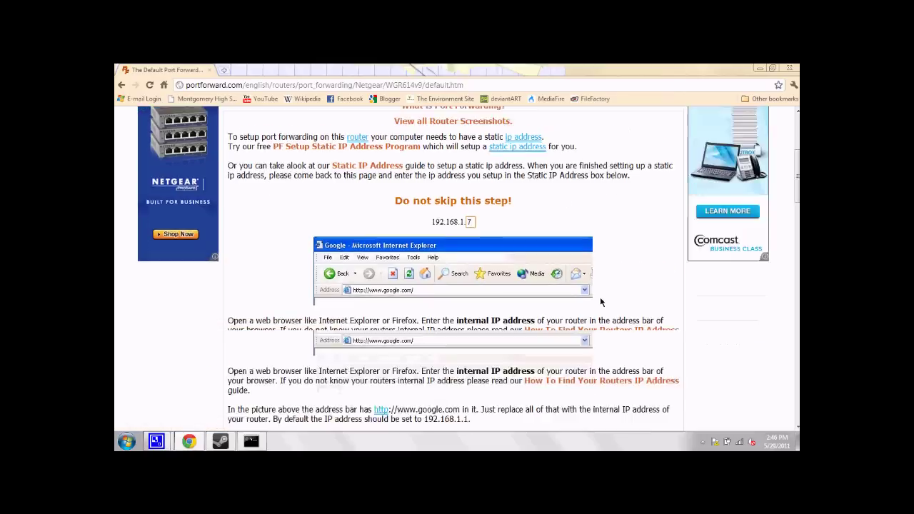
scroll(566, 284, "up", 6)
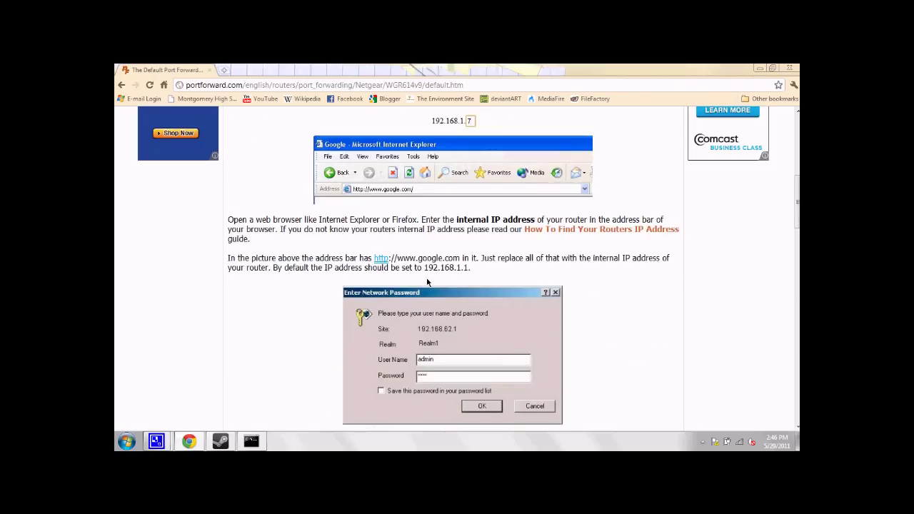
left_click_drag(452, 272, 467, 272)
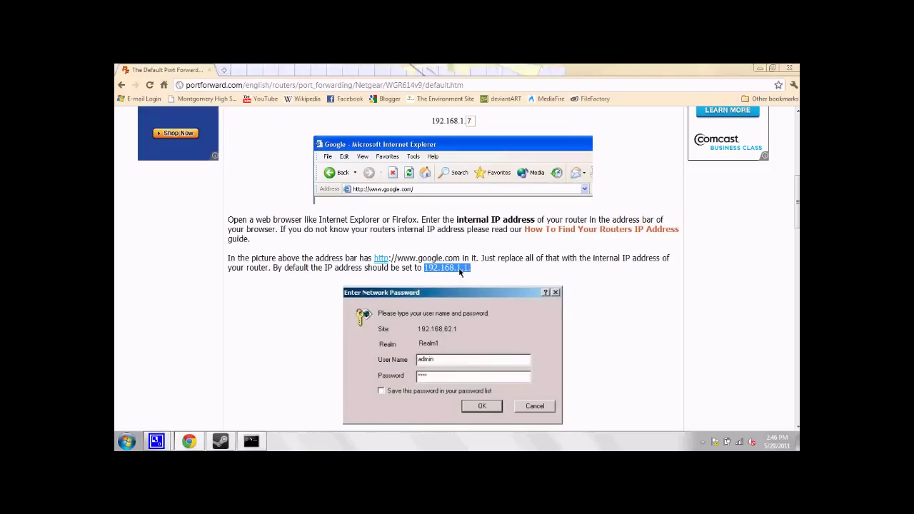
right_click(460, 272)
left_click(477, 286)
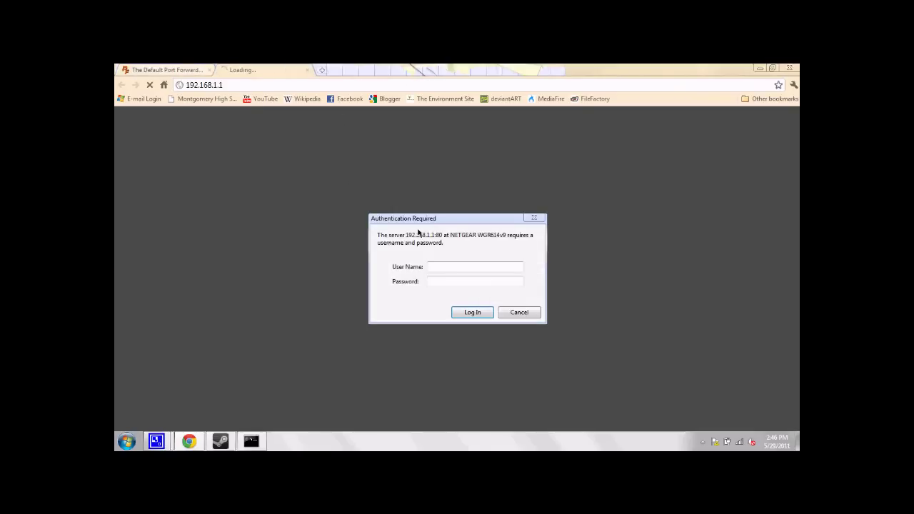
left_click(502, 313)
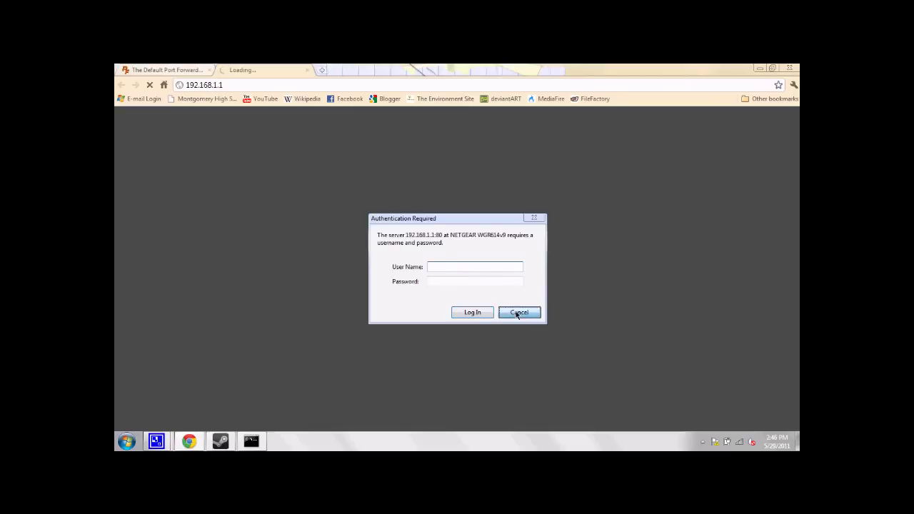
left_click(306, 70)
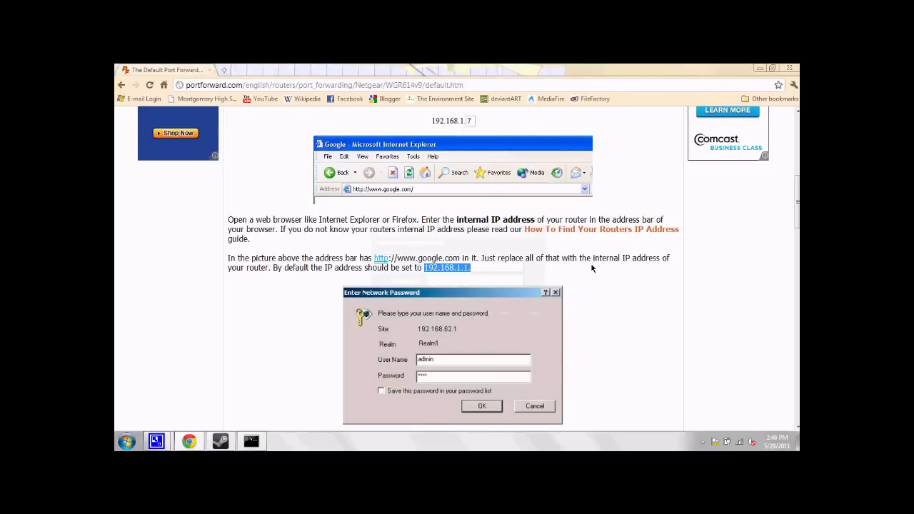
- Review the guide's Custom Services instructions and return to its section on the router login
scroll(588, 275, "down", 10)
scroll(300, 169, "down", 7)
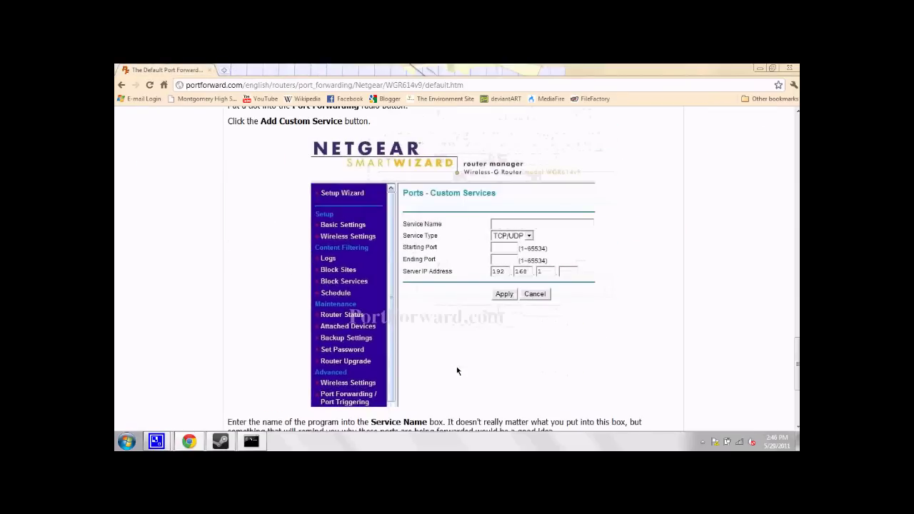
scroll(301, 273, "up", 1)
scroll(301, 274, "up", 2)
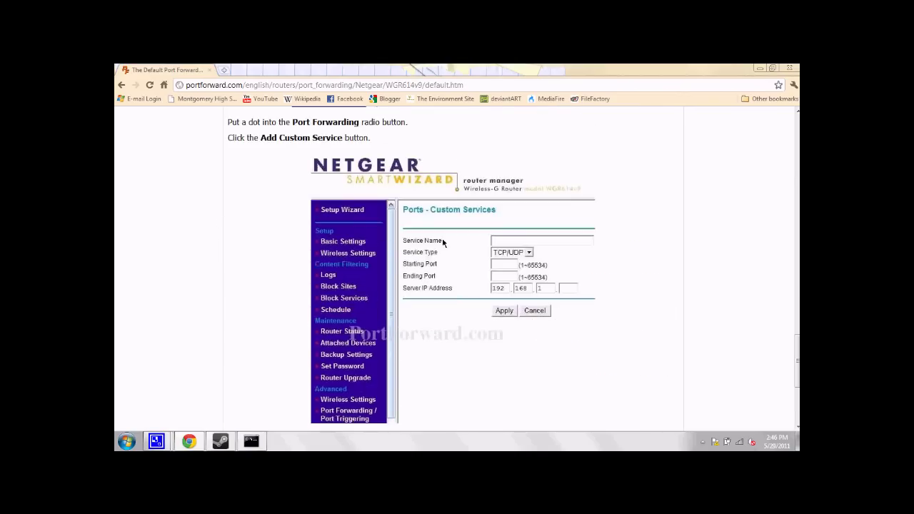
scroll(632, 212, "up", 20)
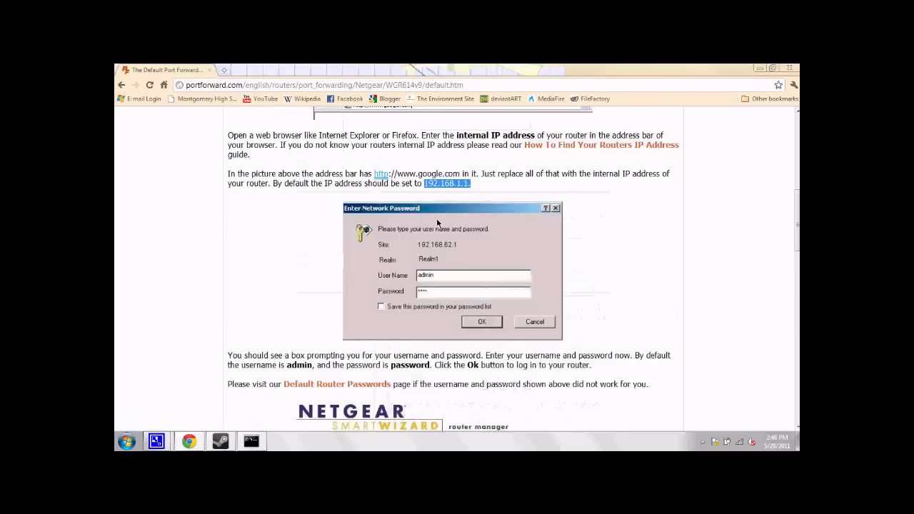
- Open the router address 192.168.1.1 from the guide text and close the unused blank tab
left_click(225, 72)
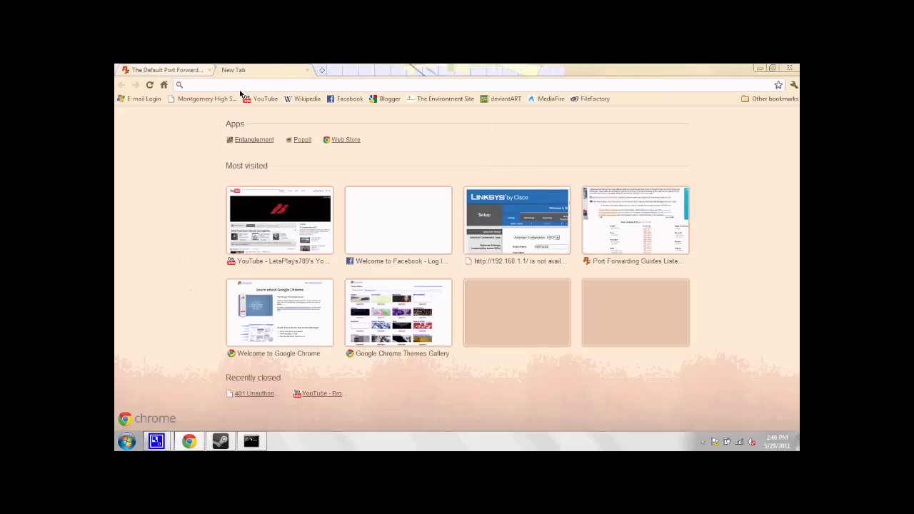
left_click(138, 68)
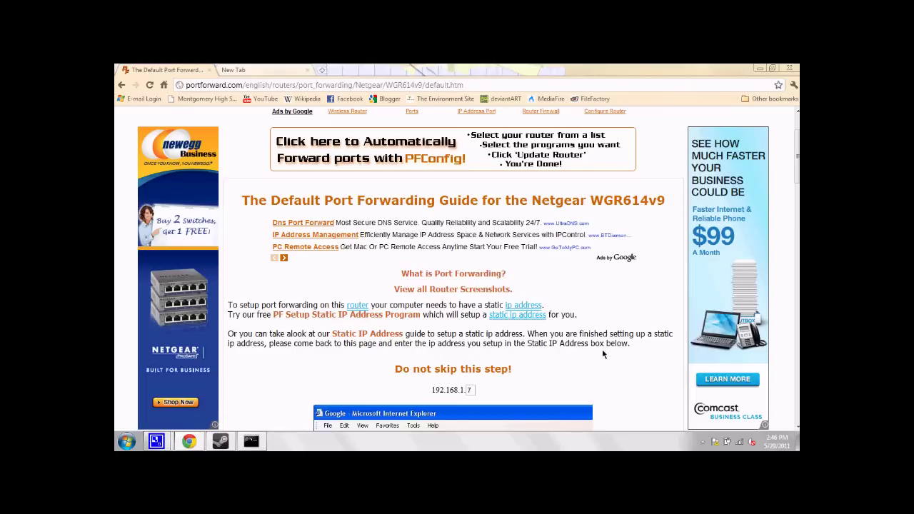
scroll(557, 355, "down", 5)
right_click(448, 237)
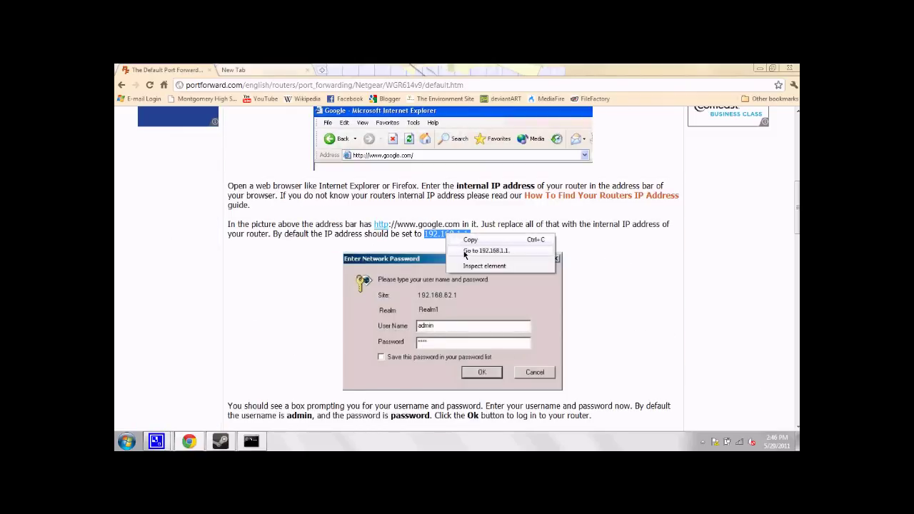
left_click(465, 252)
left_click(403, 71)
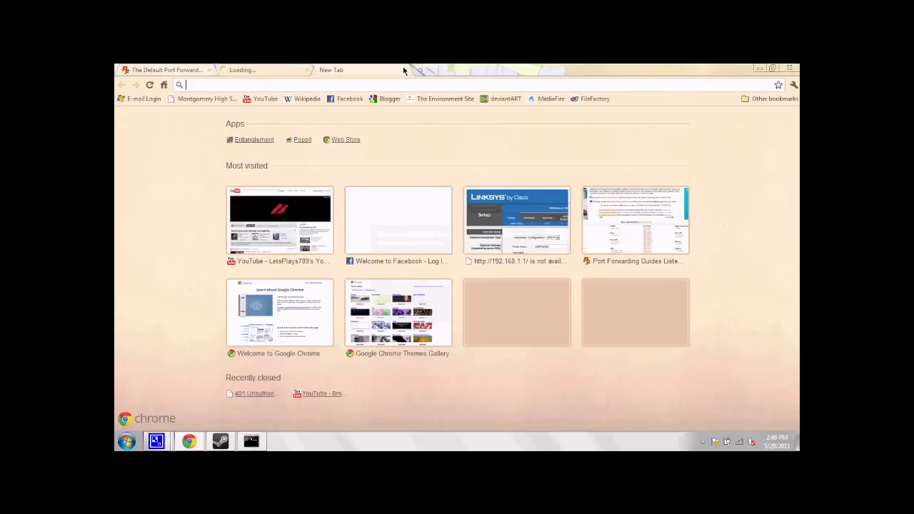
left_click(405, 71)
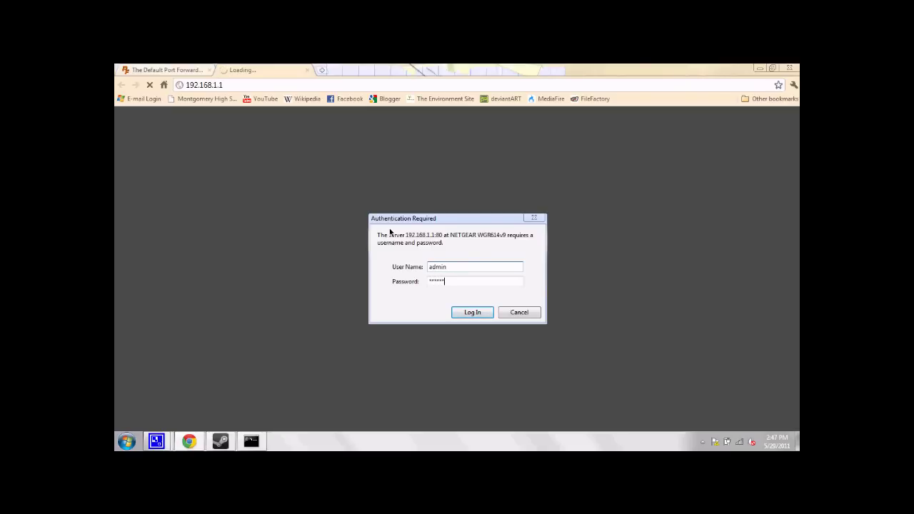
- Log in to the router as admin with the router password and open the Port Forwarding / Port Triggering page
key("Return")
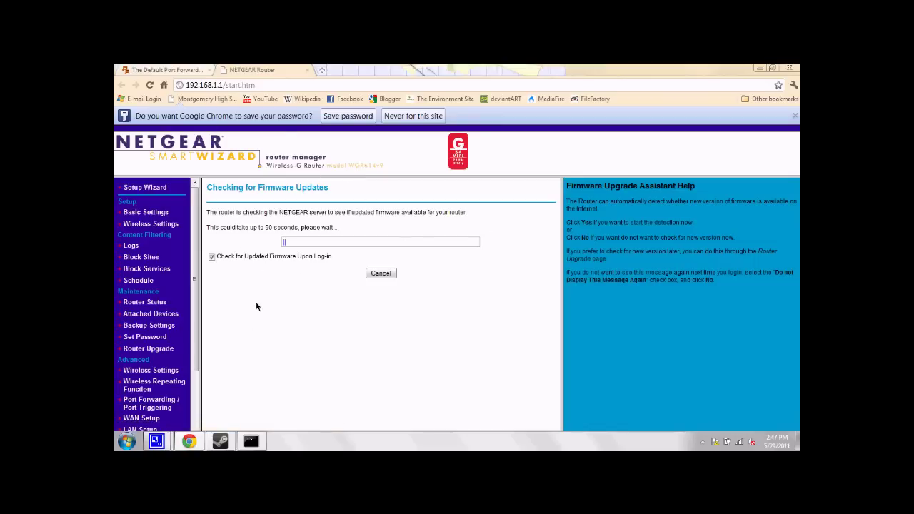
left_click(172, 405)
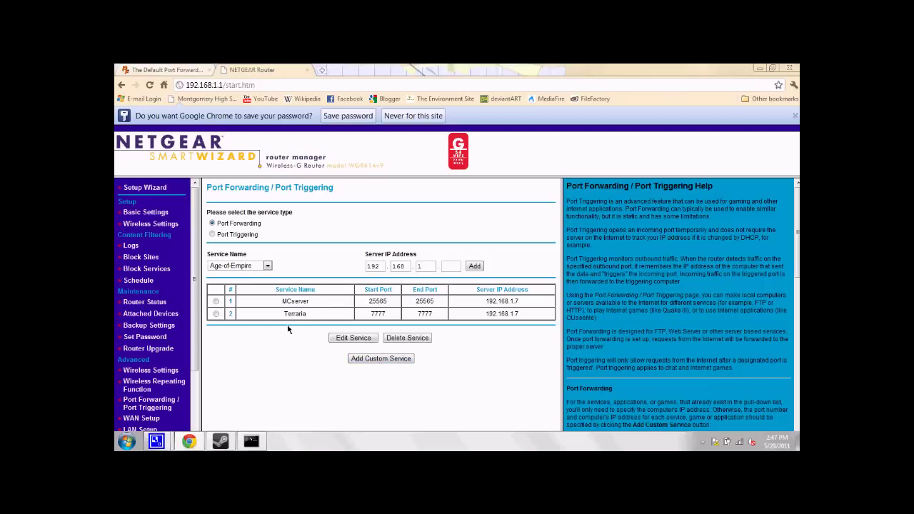
- Fill in a custom service named terraria with type TCP/UDP and port 7777, then discard the form without applying it
left_click(370, 359)
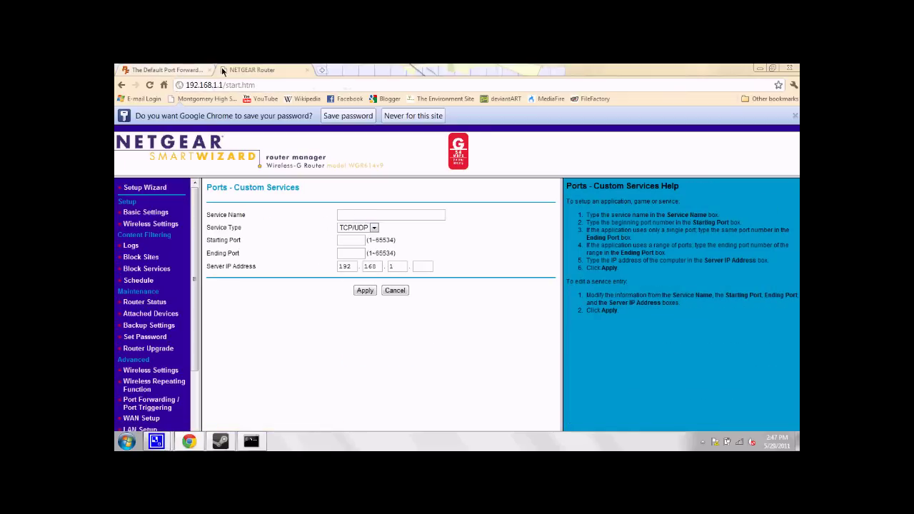
left_click(357, 215)
left_click(376, 228)
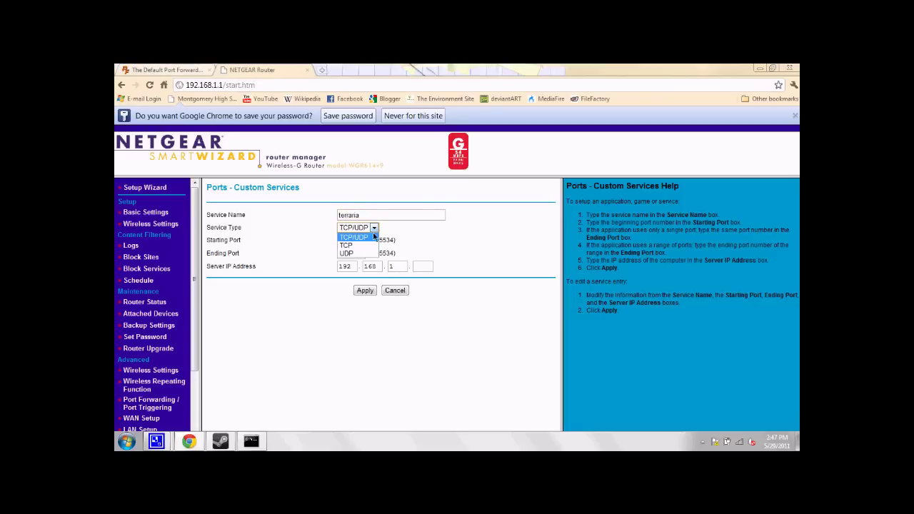
left_click(369, 241)
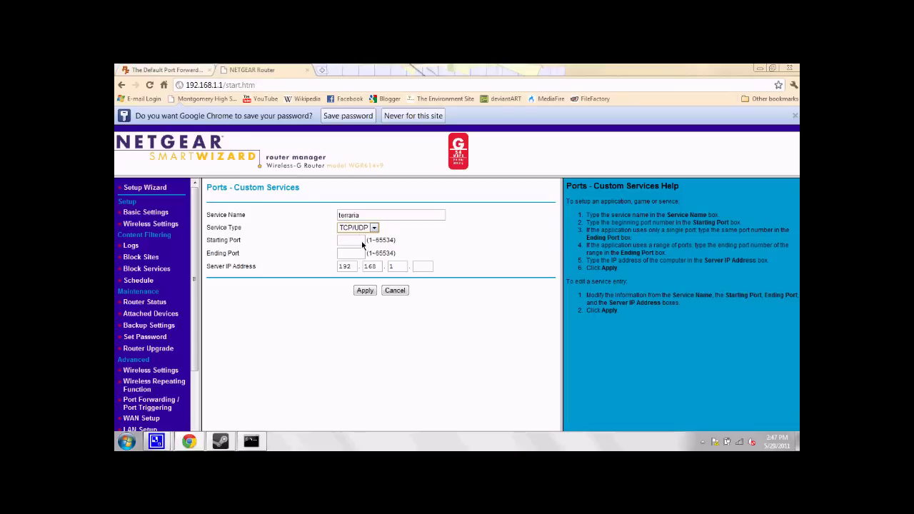
left_click(361, 242)
key("Tab")
left_click(355, 243)
type("7777")
left_click(416, 270)
left_click(394, 291)
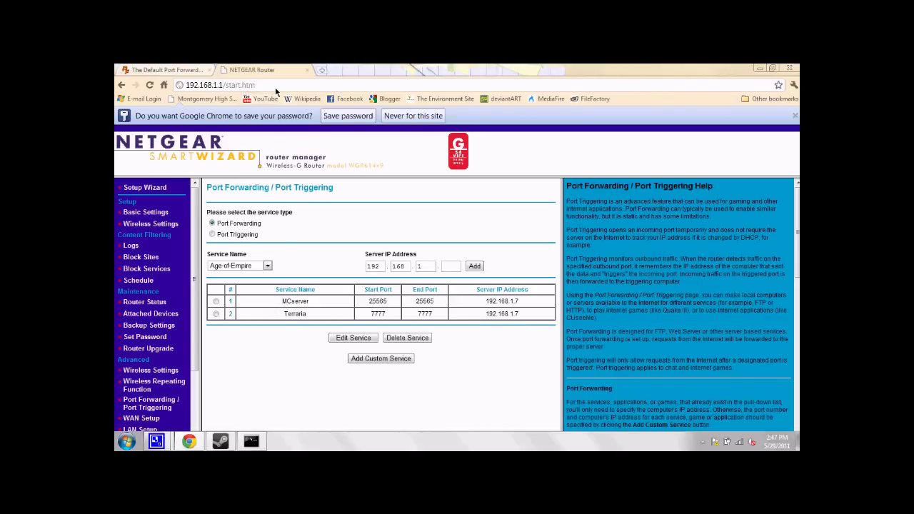
left_click(210, 70)
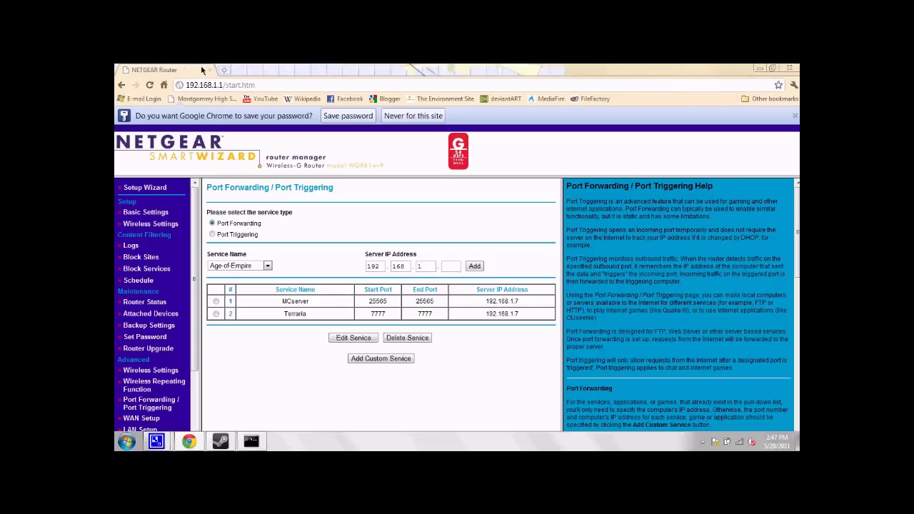
left_click(224, 72)
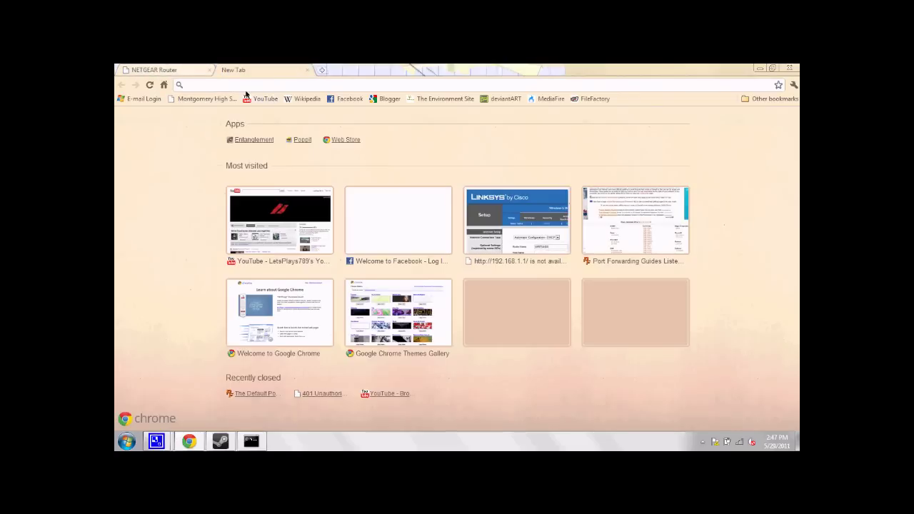
type("www.portforward.com")
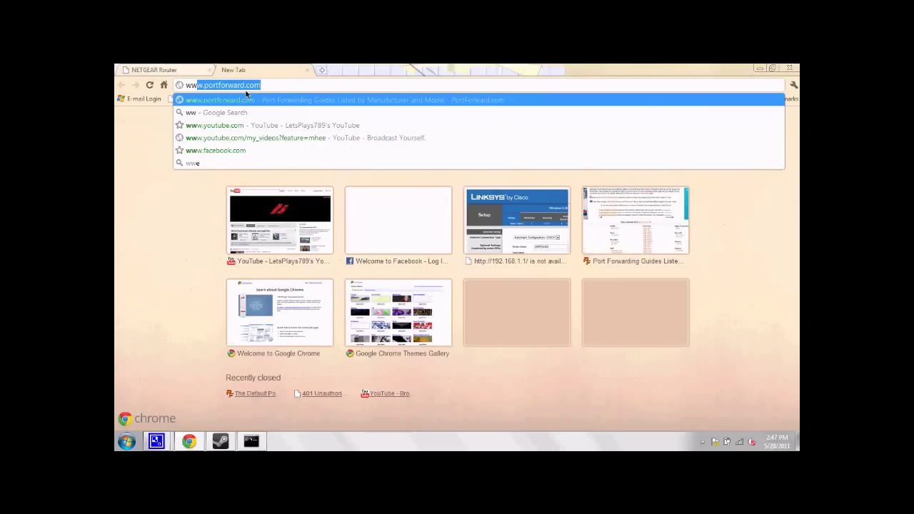
key("Return")
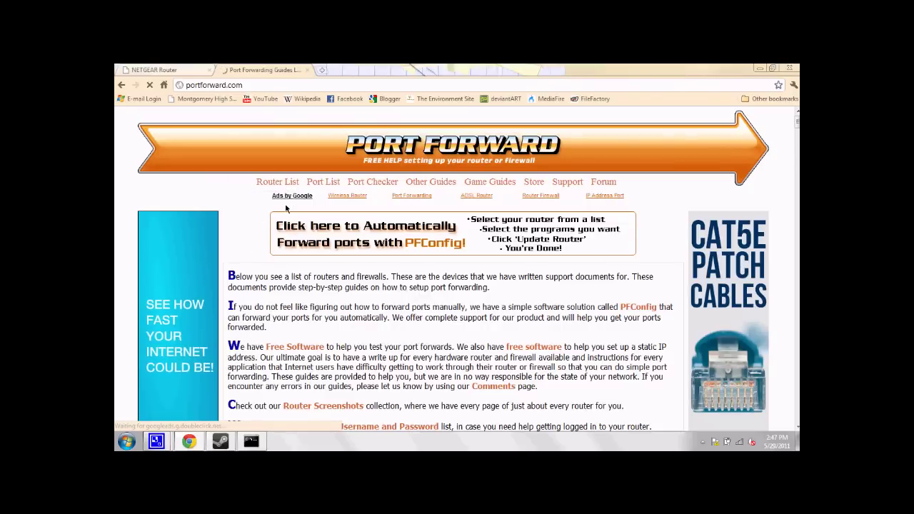
- Look through the Port Forward home page and its router list, and check the desktop for the port checker shortcut
scroll(315, 292, "down", 3)
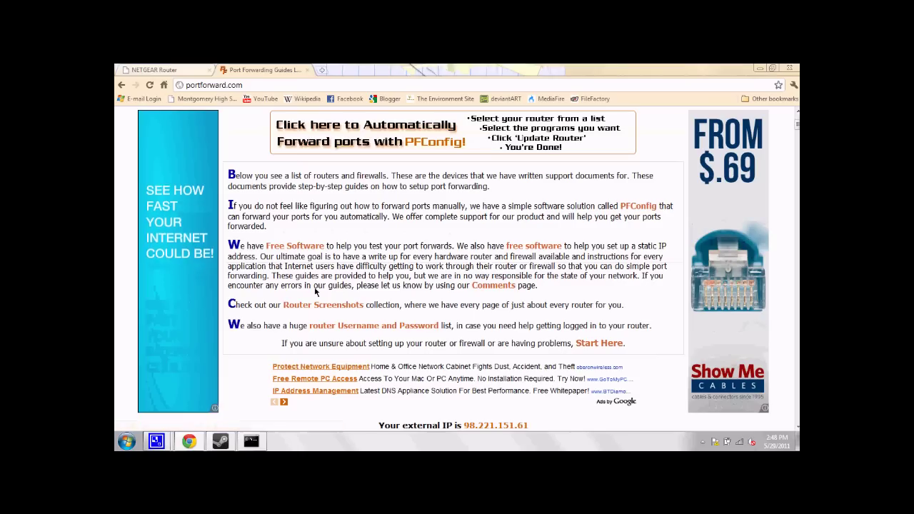
scroll(315, 292, "down", 1)
scroll(479, 291, "down", 4)
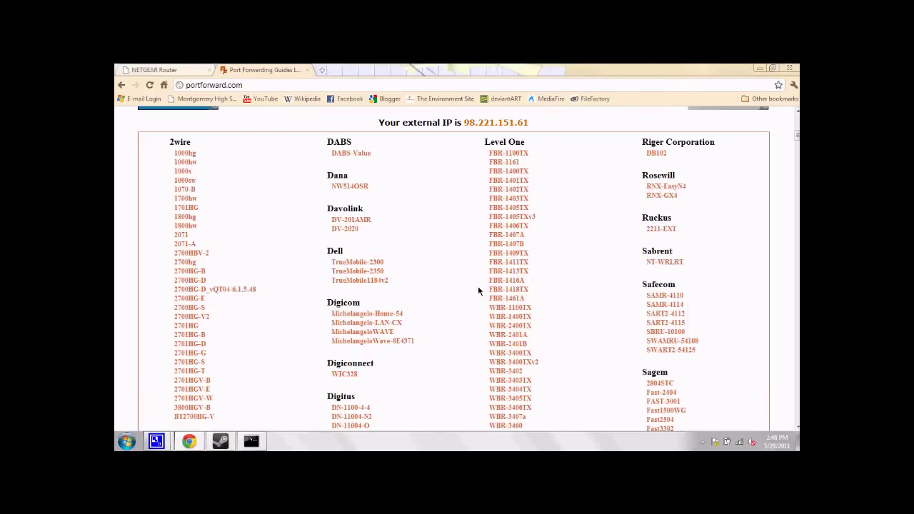
scroll(437, 242, "down", 1)
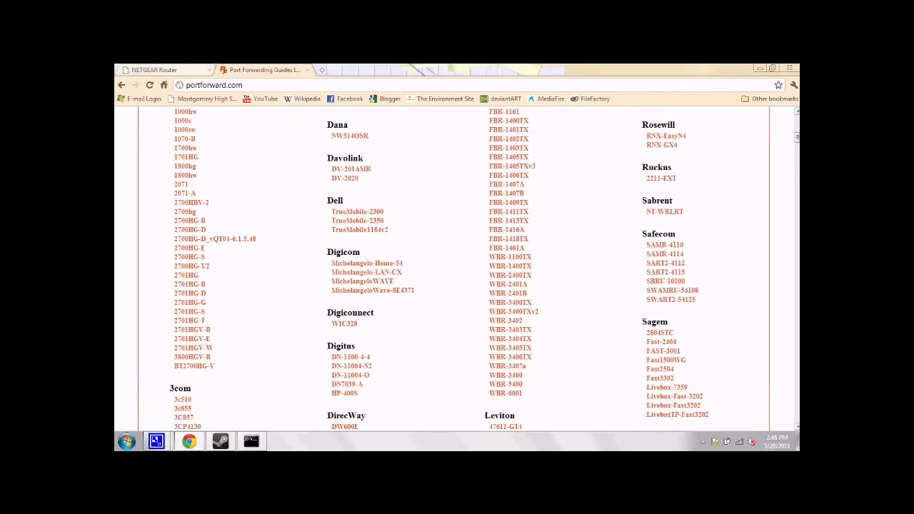
scroll(438, 214, "up", 6)
scroll(437, 176, "up", 1)
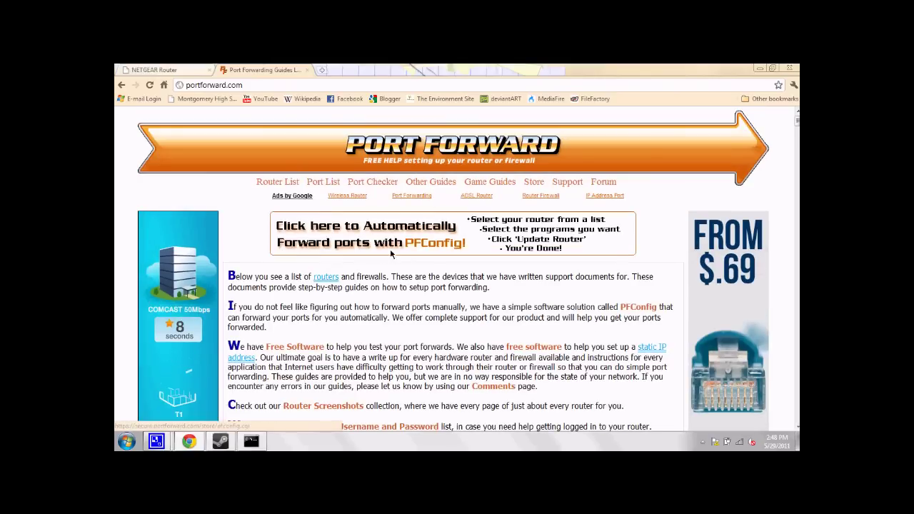
key("super+d")
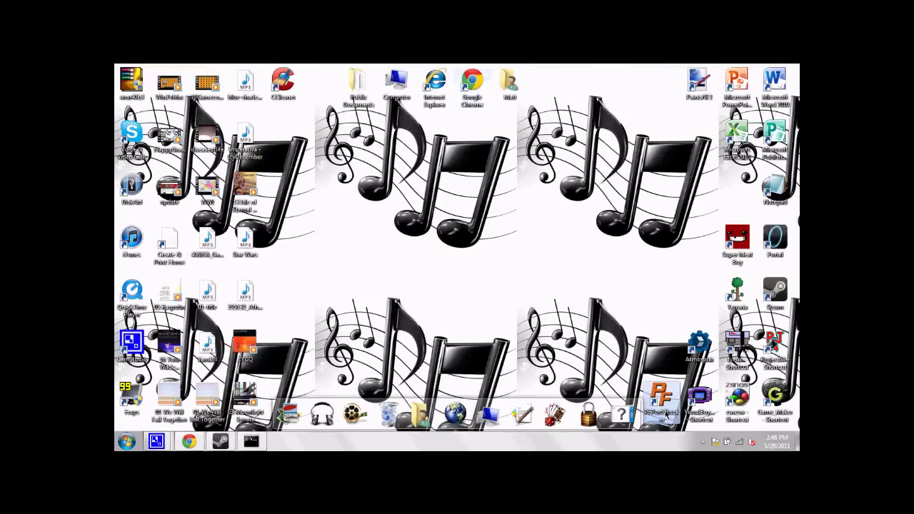
left_click(188, 441)
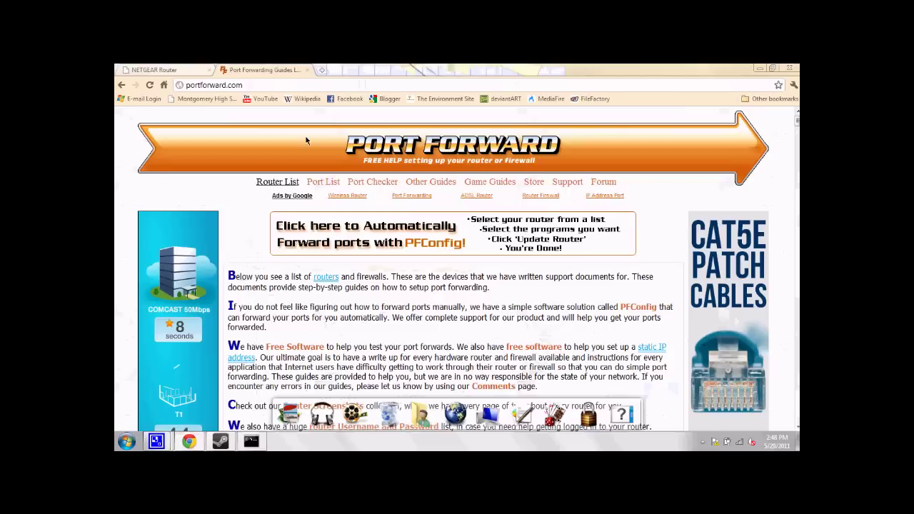
- Search Google for pfportchecker and look through the results
left_click(310, 87)
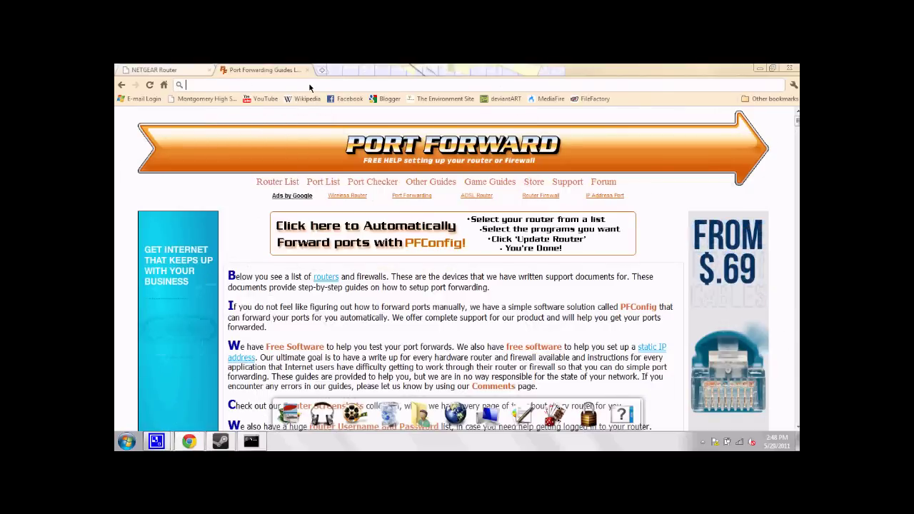
type("pfport")
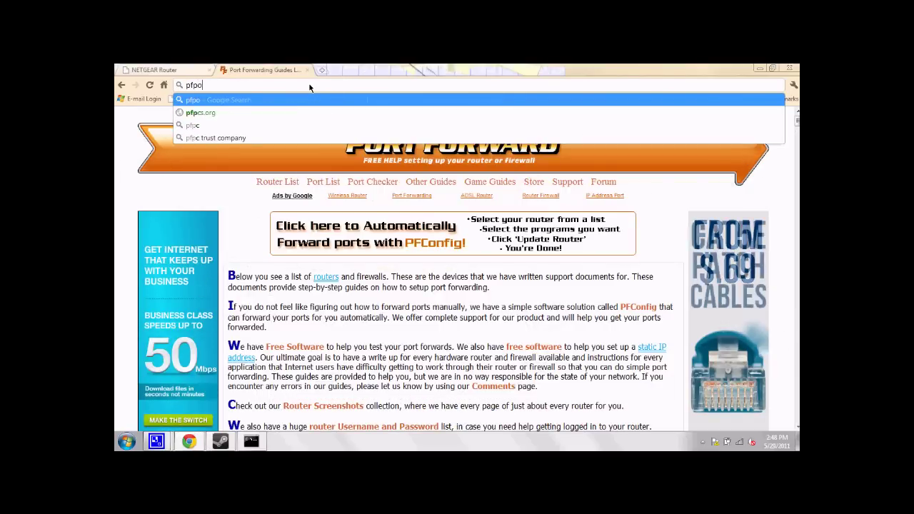
left_click(319, 113)
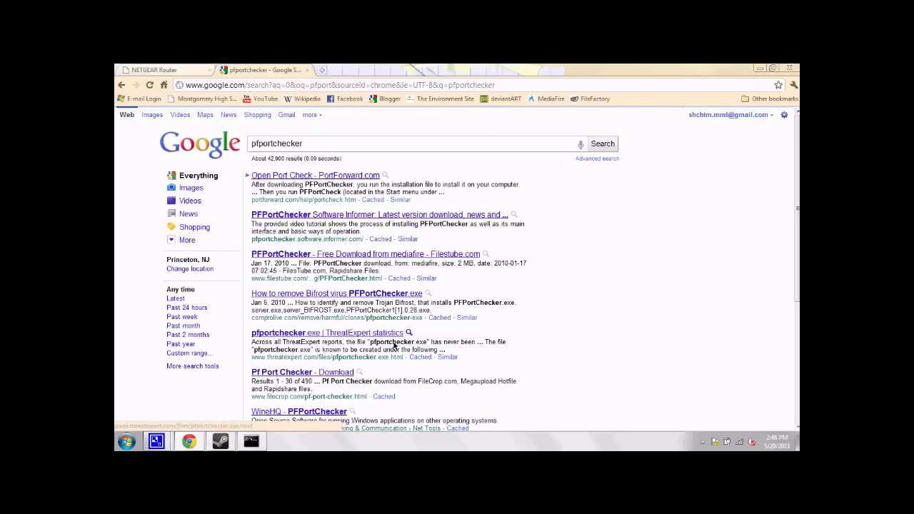
scroll(535, 322, "down", 2)
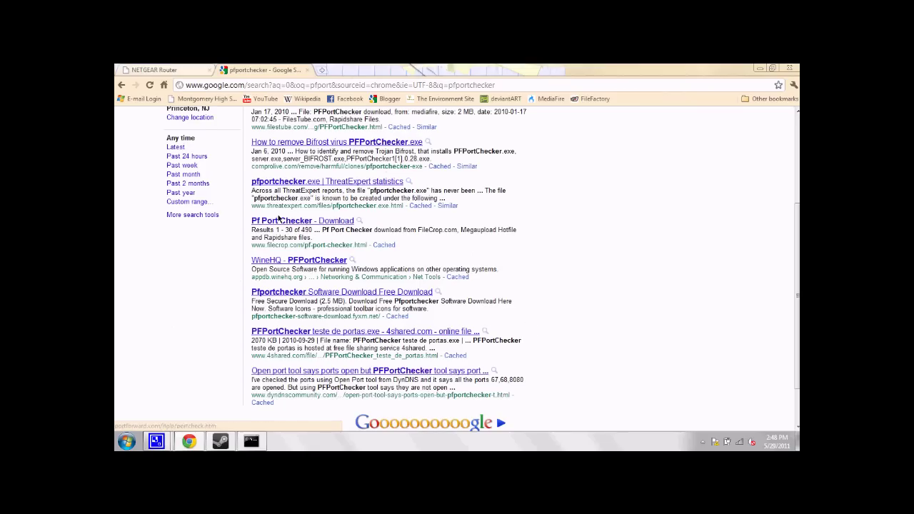
scroll(326, 217, "up", 2)
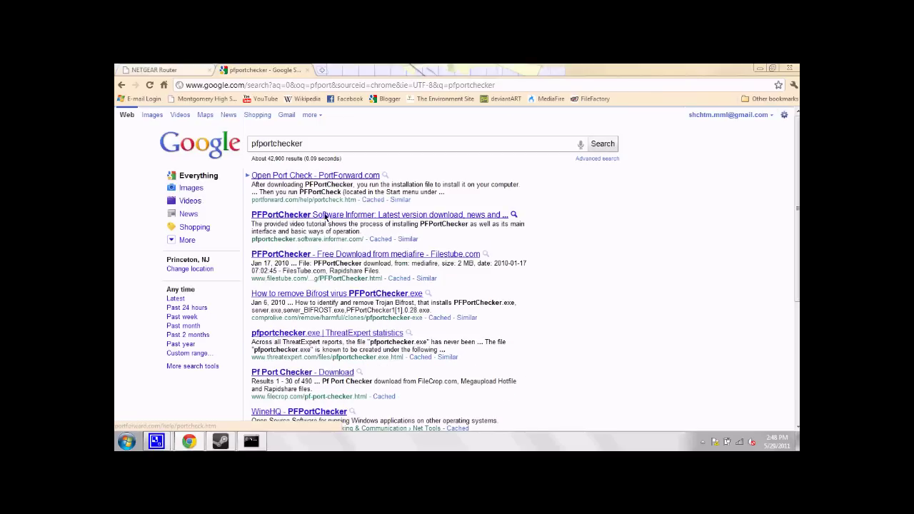
- Open the Open Port Check page on portforward.com from the results and look through its download link, instructions and screenshots
left_click(320, 176)
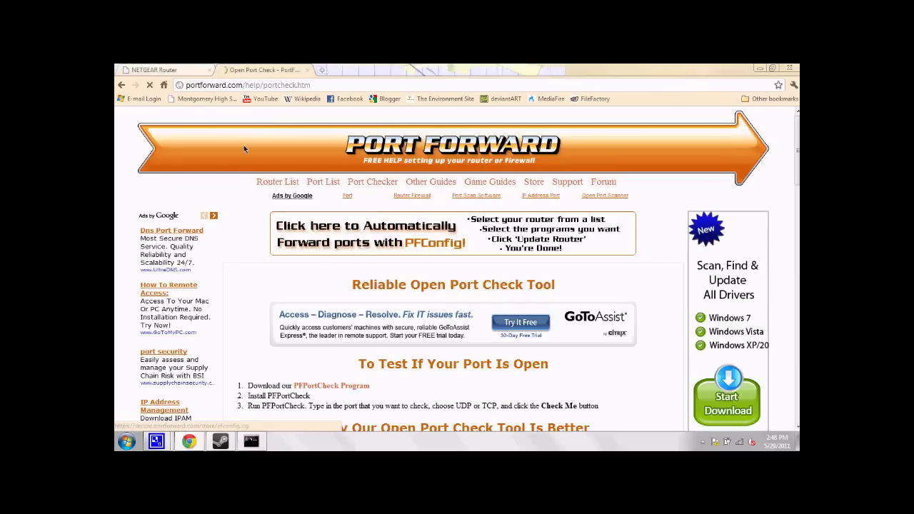
scroll(304, 300, "down", 3)
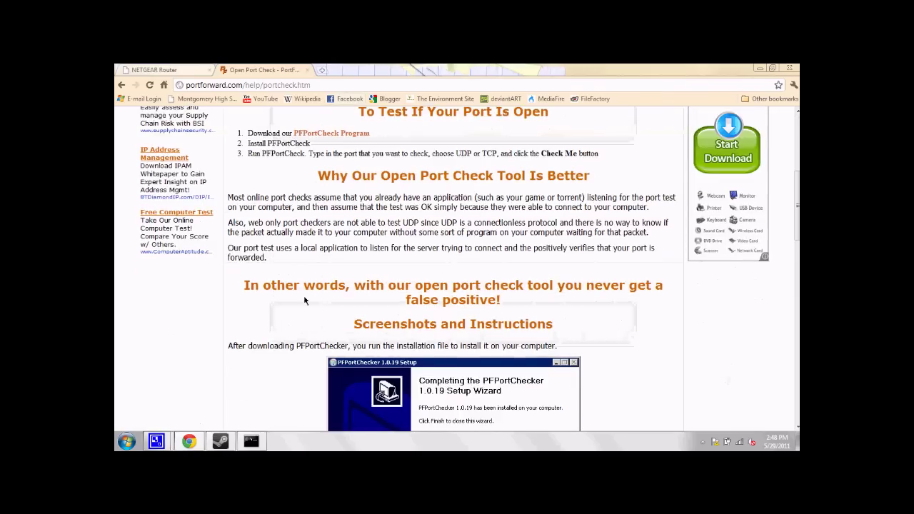
scroll(245, 317, "down", 10)
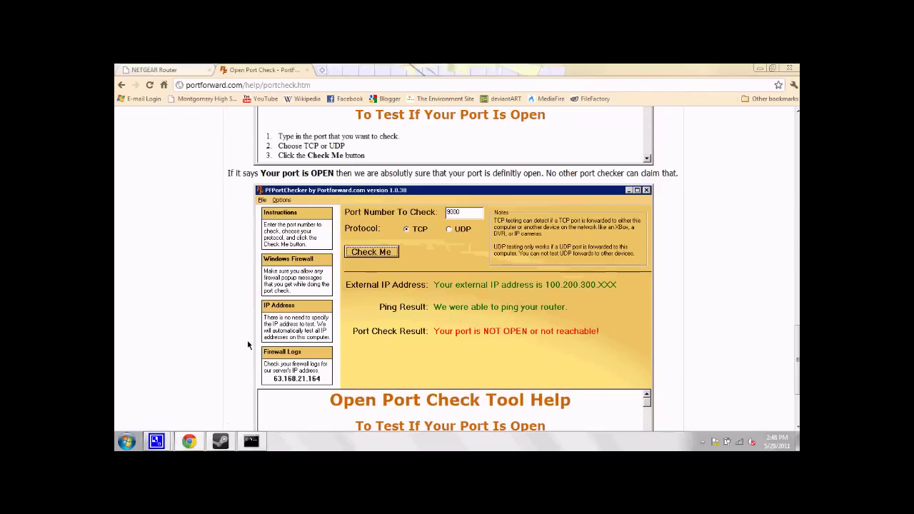
scroll(249, 343, "down", 2)
scroll(251, 343, "up", 15)
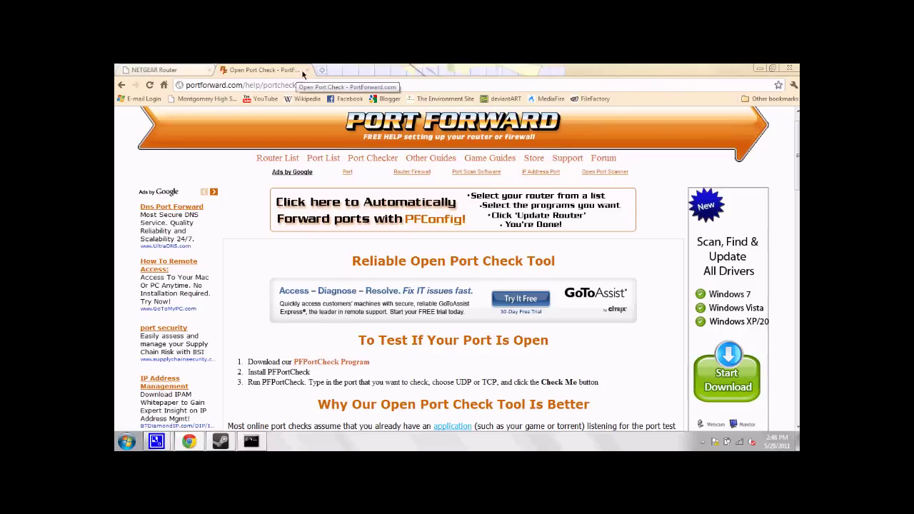
- Switch to PFPortChecker from the desktop, check port 7777 with TCP and with UDP, and close the program
key("super+d")
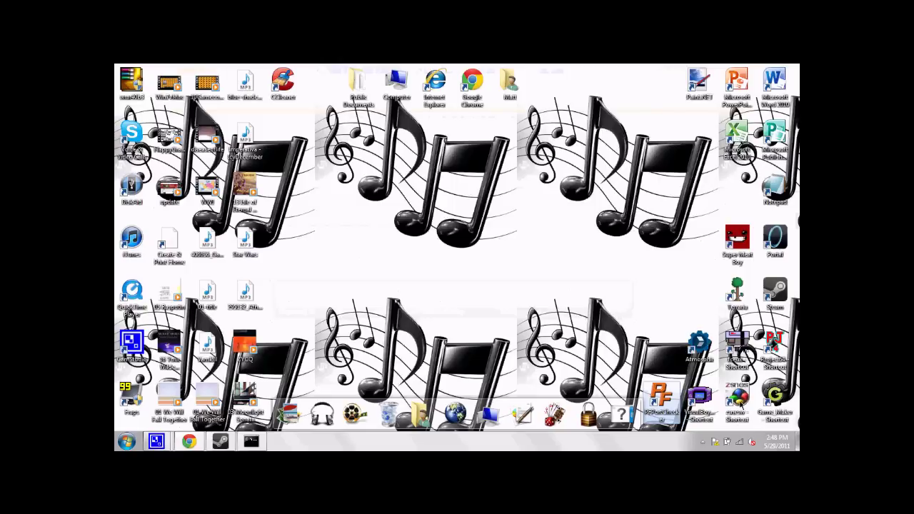
double_click(662, 400)
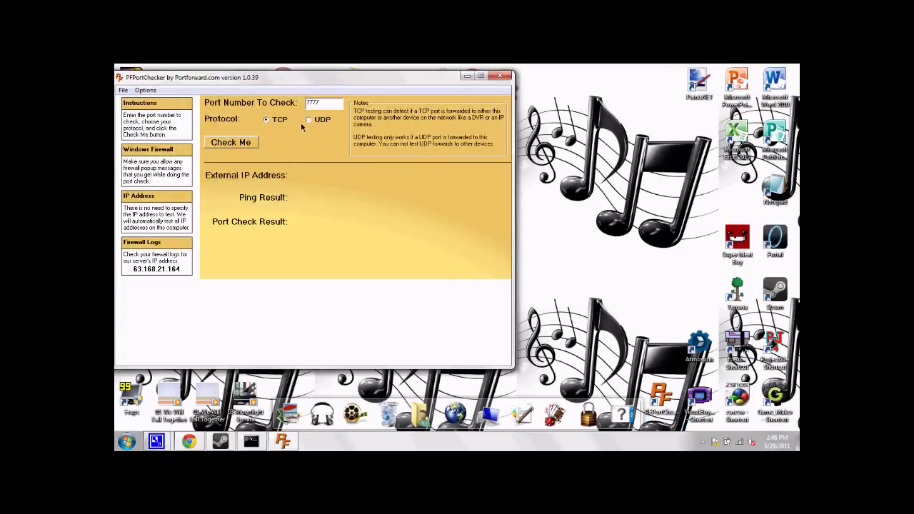
left_click(249, 143)
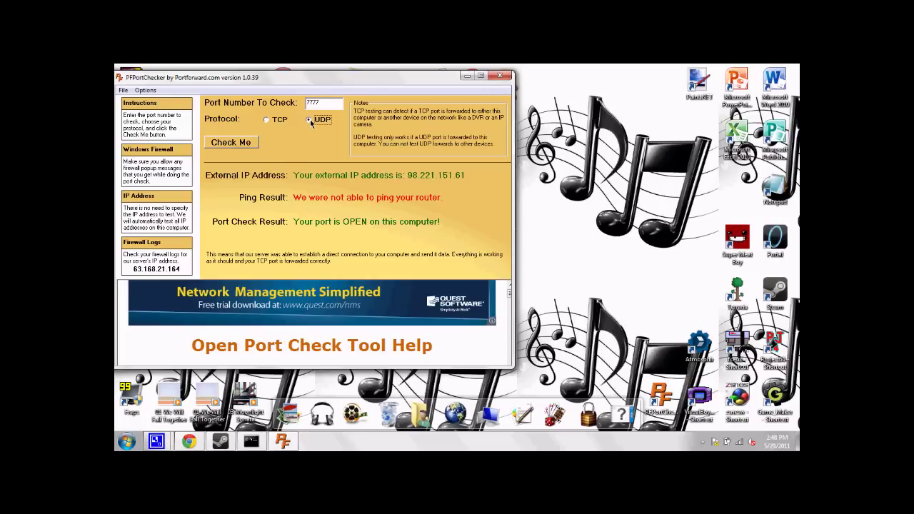
left_click(250, 143)
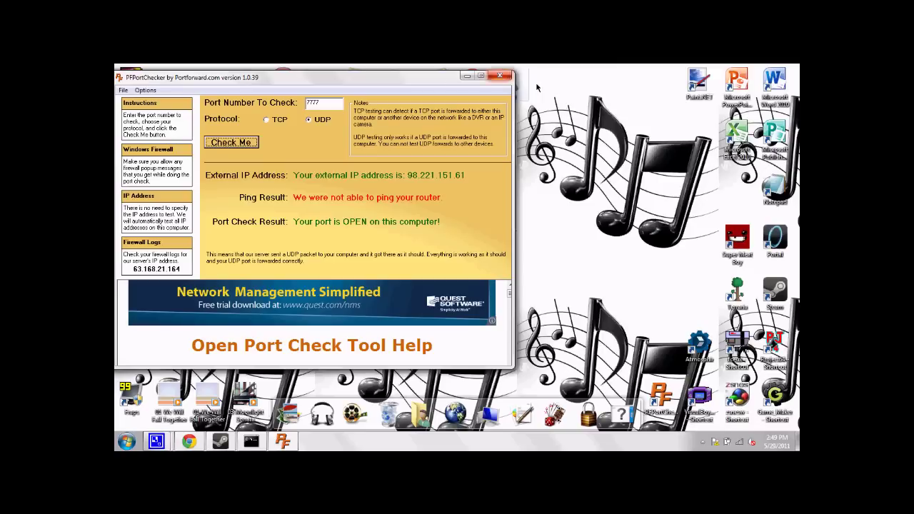
left_click(500, 75)
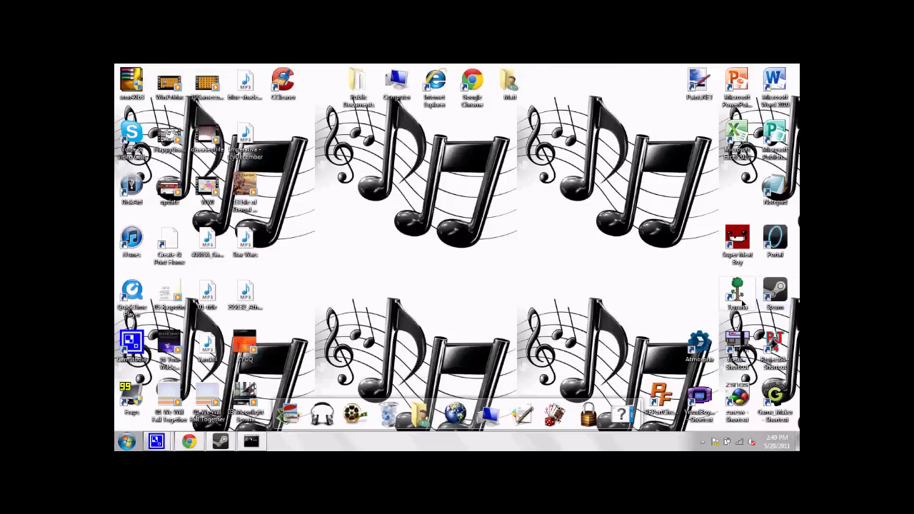
- Launch Terraria from the desktop and start a multiplayer server on port 7777
double_click(743, 305)
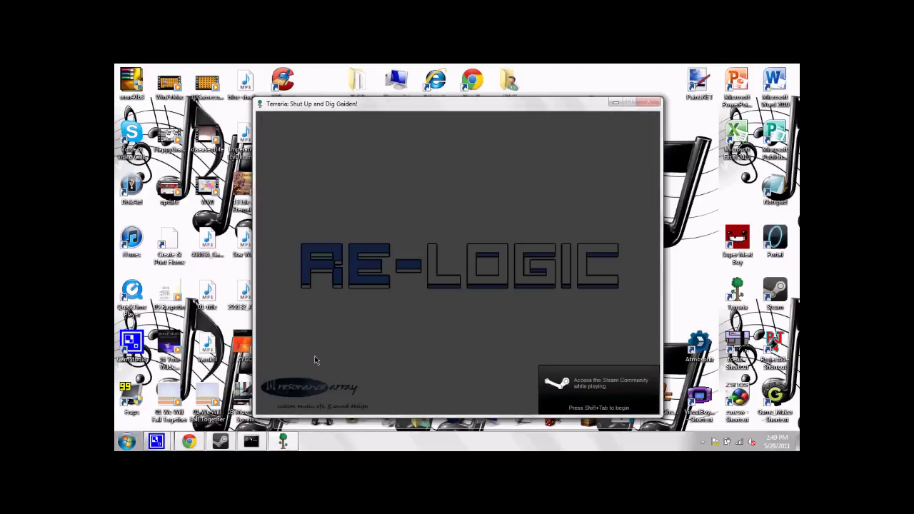
left_click(439, 291)
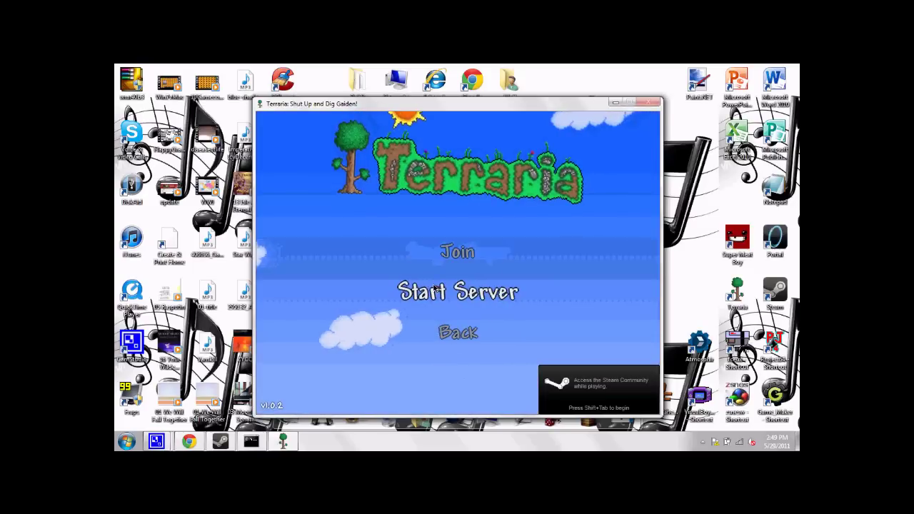
left_click(438, 292)
left_click(458, 221)
left_click(454, 340)
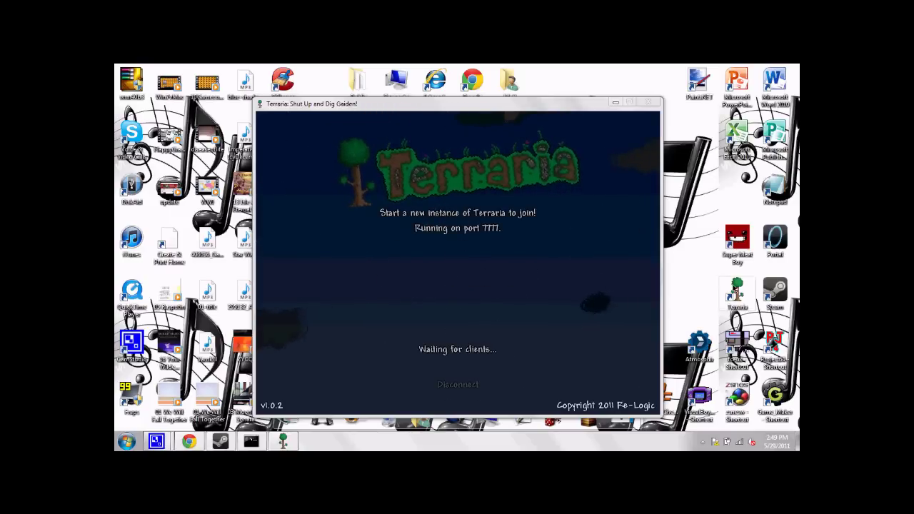
- Launch a second Terraria instance, choose to join a multiplayer game with a character, and begin the server IP address with 98.221
double_click(737, 290)
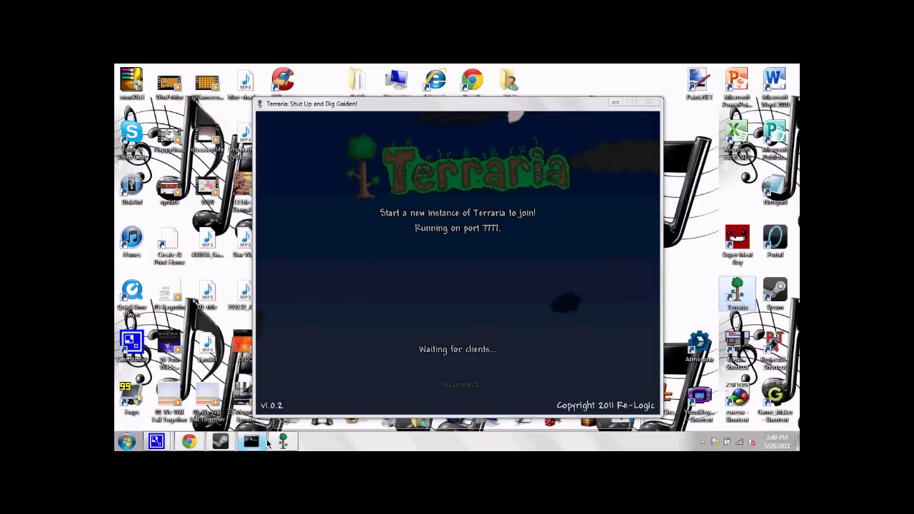
mouse_move(282, 442)
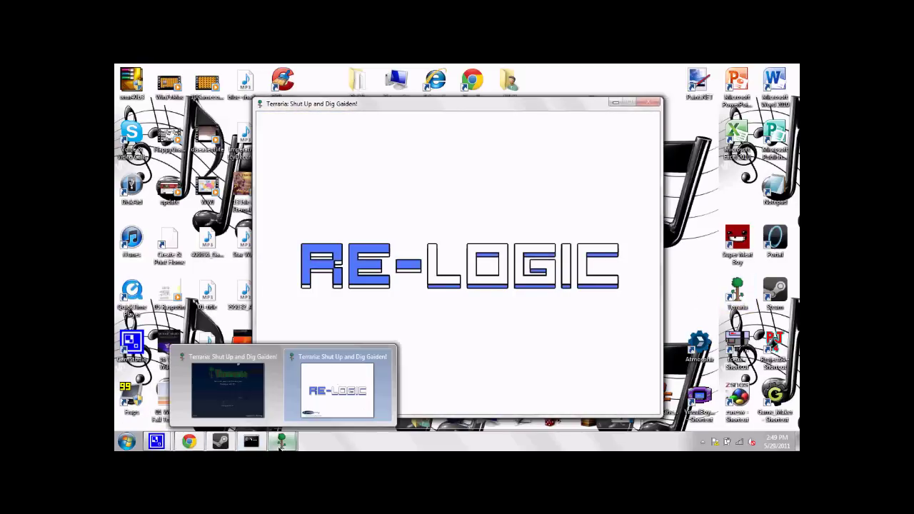
mouse_move(253, 412)
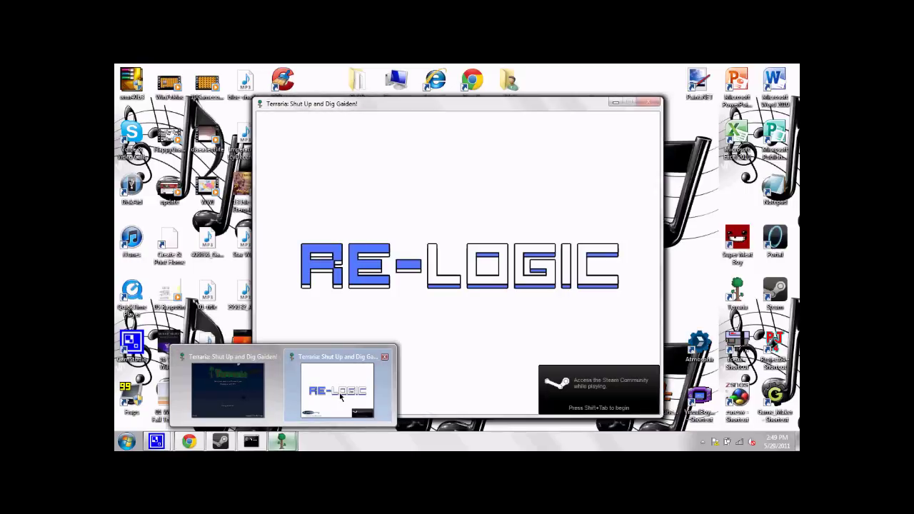
left_click(340, 397)
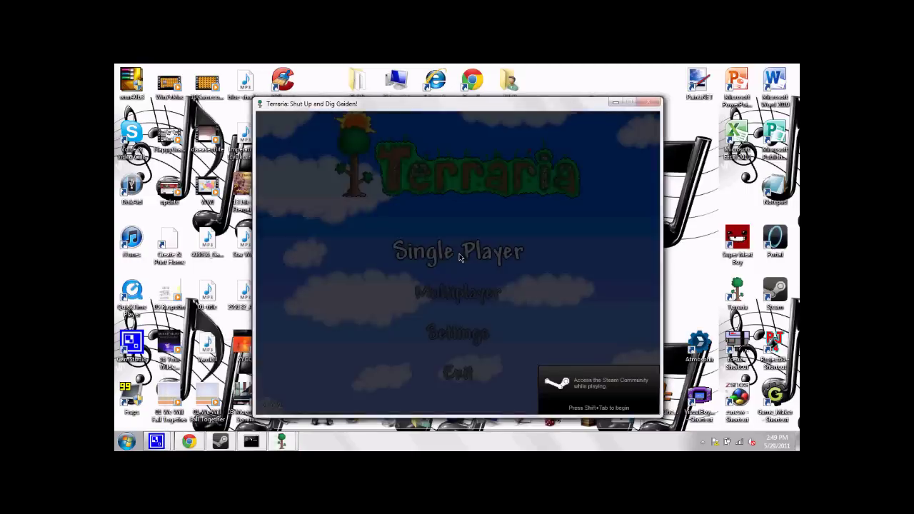
left_click(457, 290)
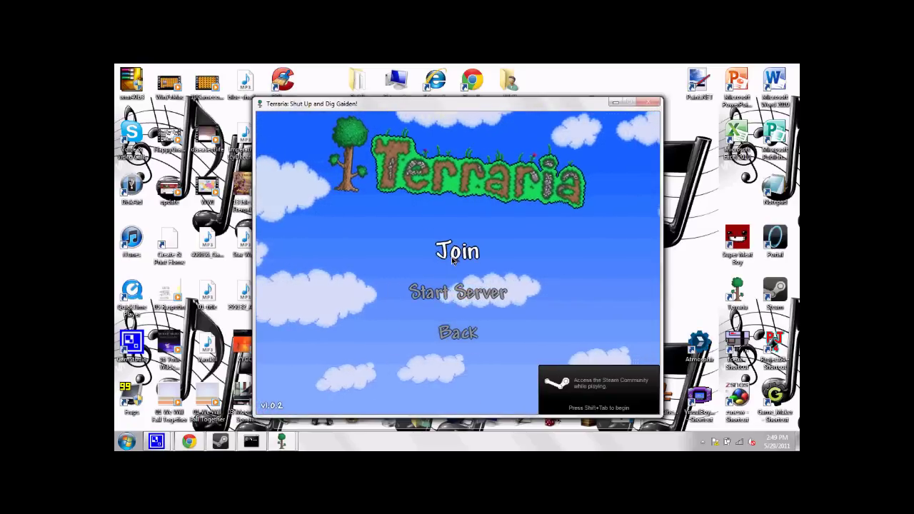
left_click(453, 257)
left_click(455, 230)
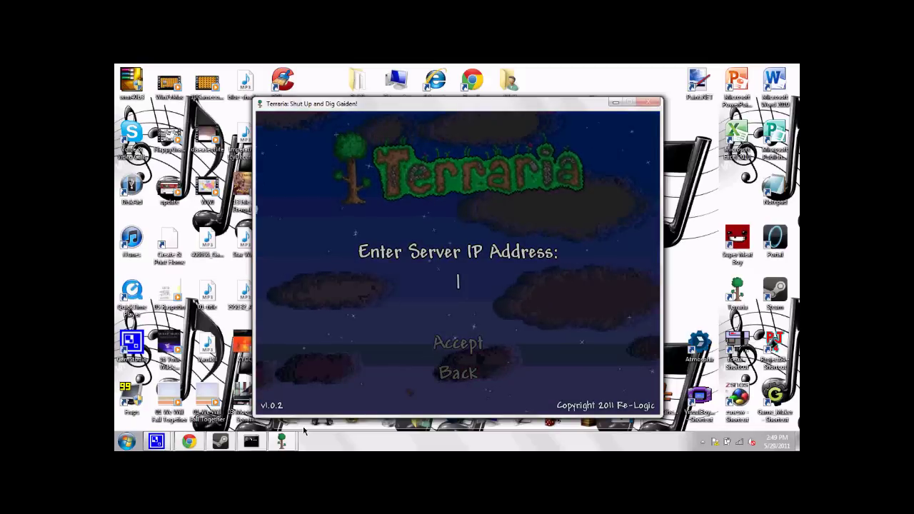
type("98.221.11")
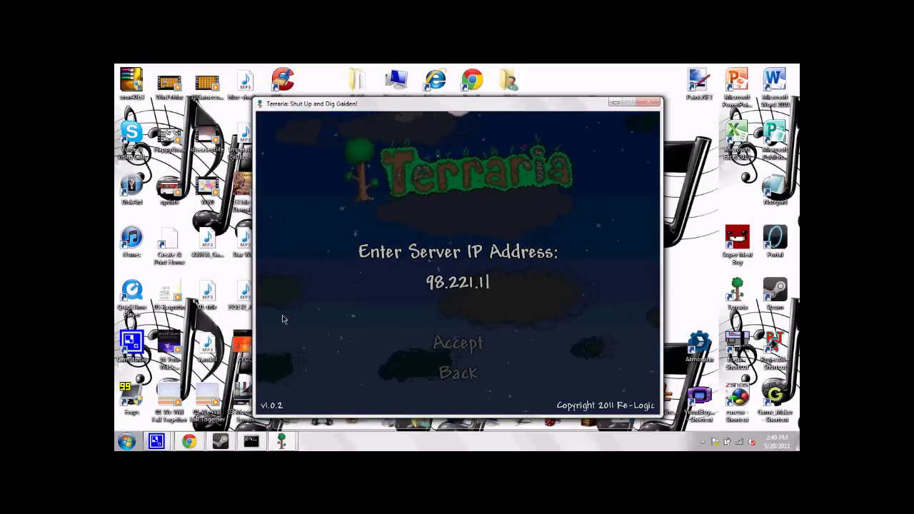
key("BackSpace")
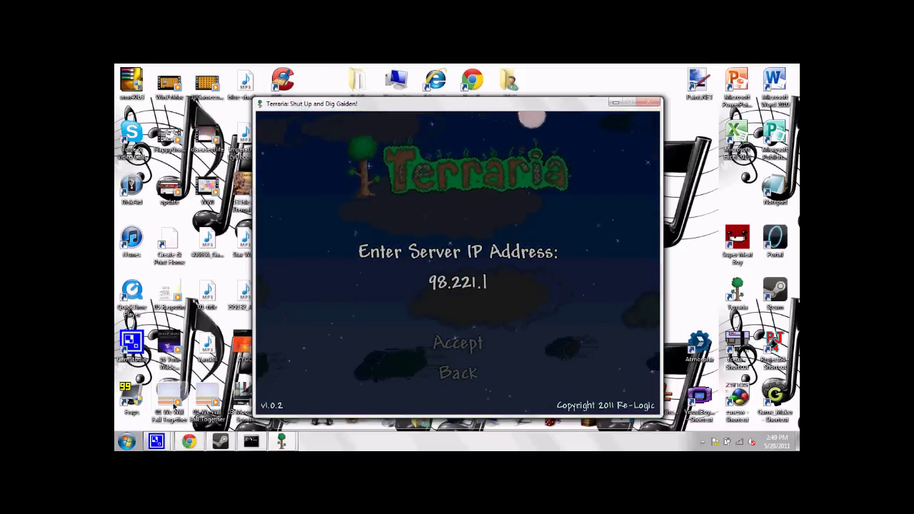
- Switch to Chrome, look up the external IP address on the portforward.com home page, then close that tab and show the desktop
left_click(189, 443)
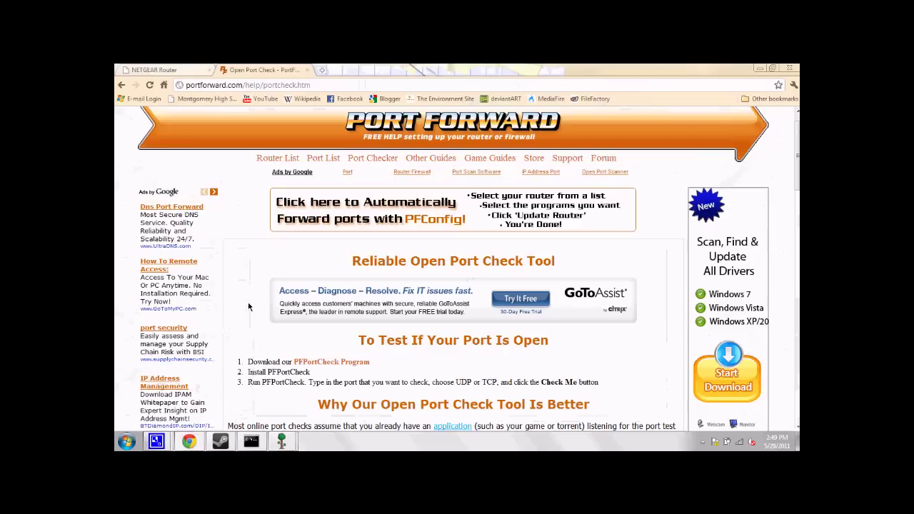
scroll(257, 318, "down", 3)
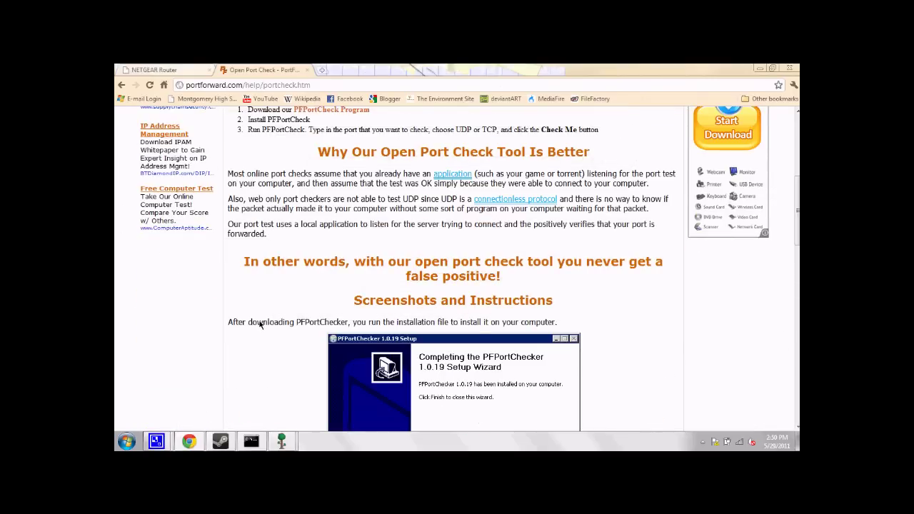
scroll(247, 318, "down", 5)
scroll(248, 318, "down", 1)
scroll(234, 300, "up", 8)
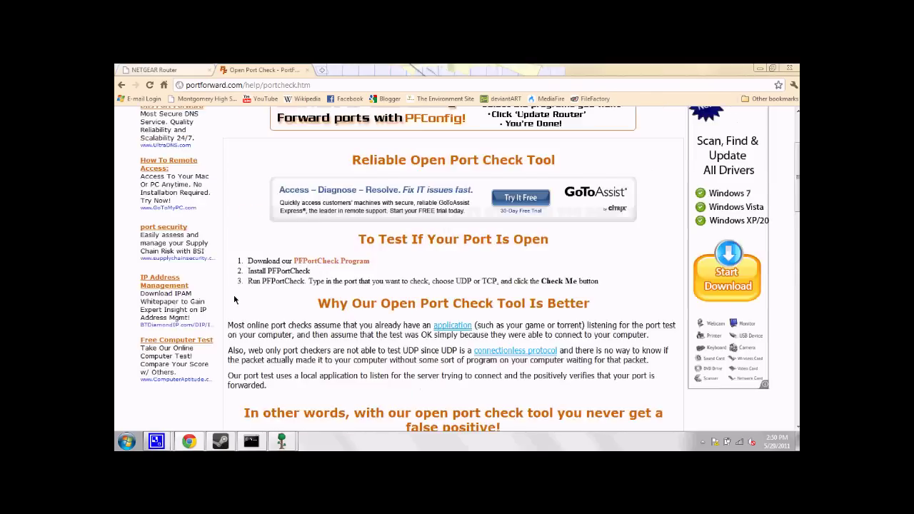
scroll(234, 300, "up", 2)
left_click_drag(310, 85, 242, 92)
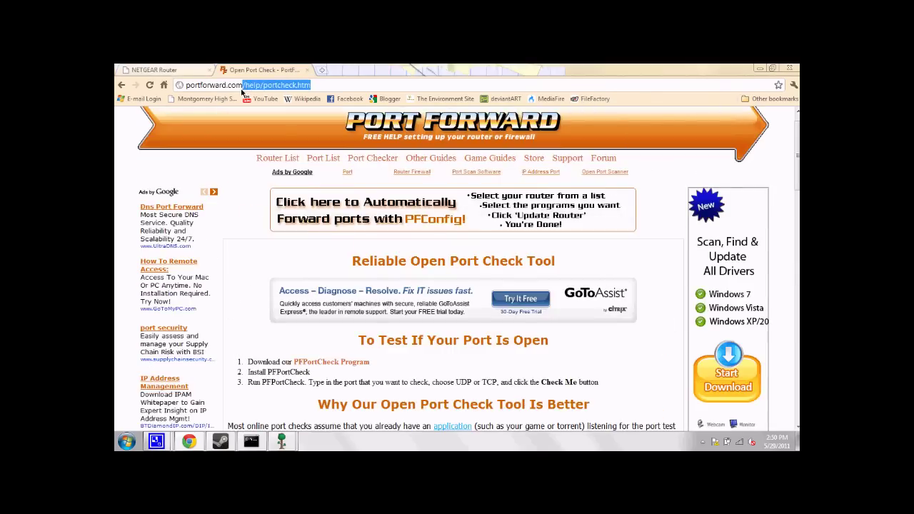
key("BackSpace")
key("Return")
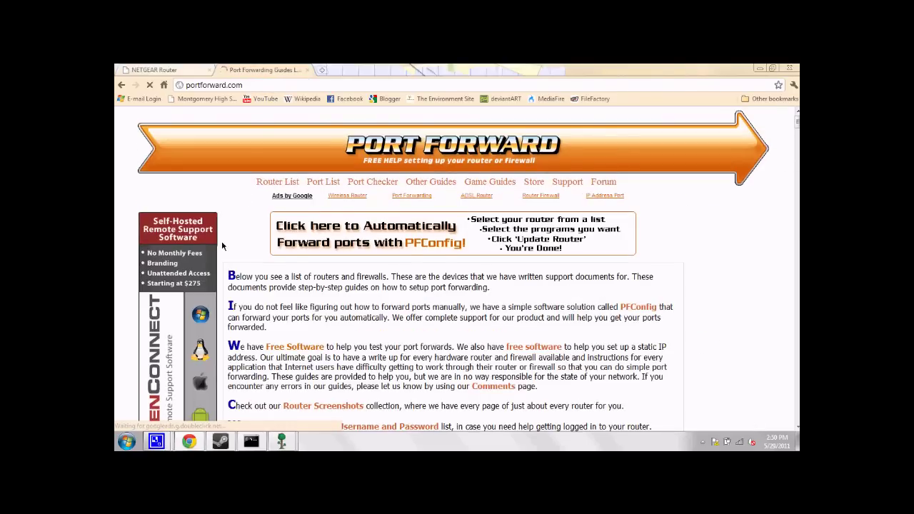
scroll(373, 315, "down", 3)
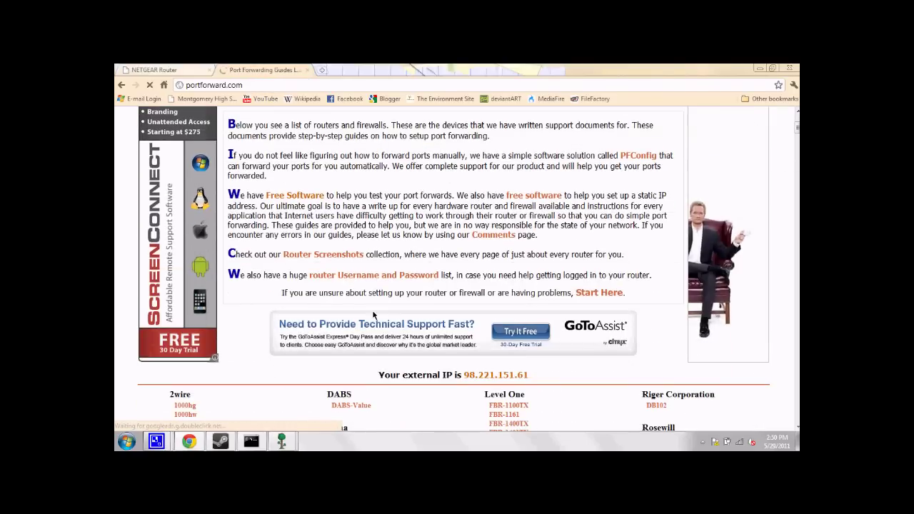
left_click(308, 70)
left_click(797, 441)
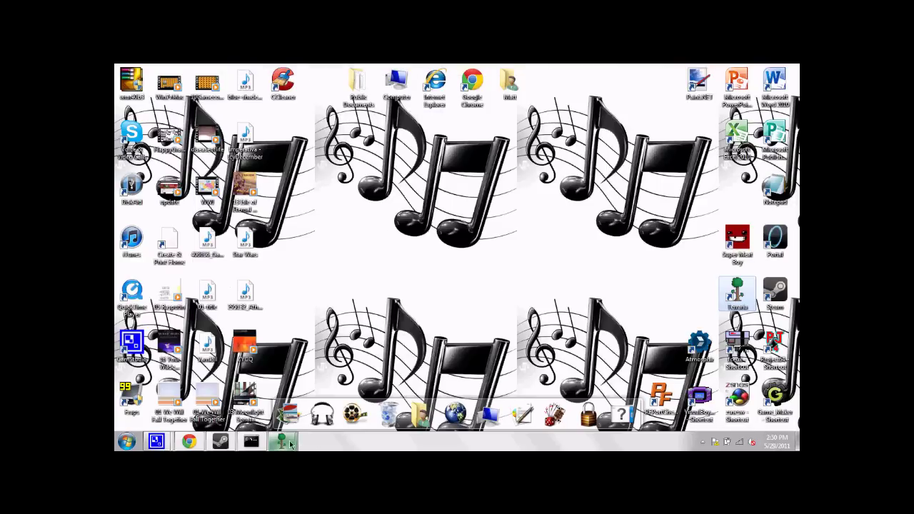
mouse_move(282, 441)
left_click(335, 385)
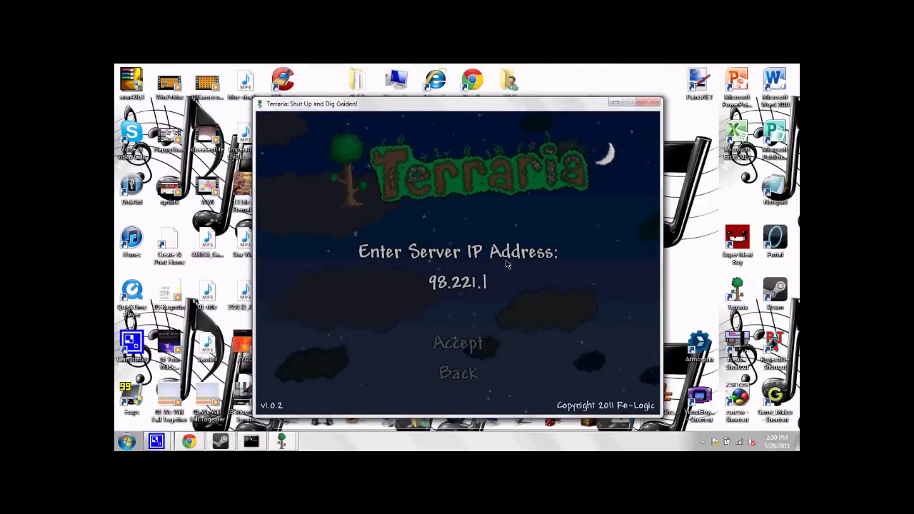
type(".61")
key("Return")
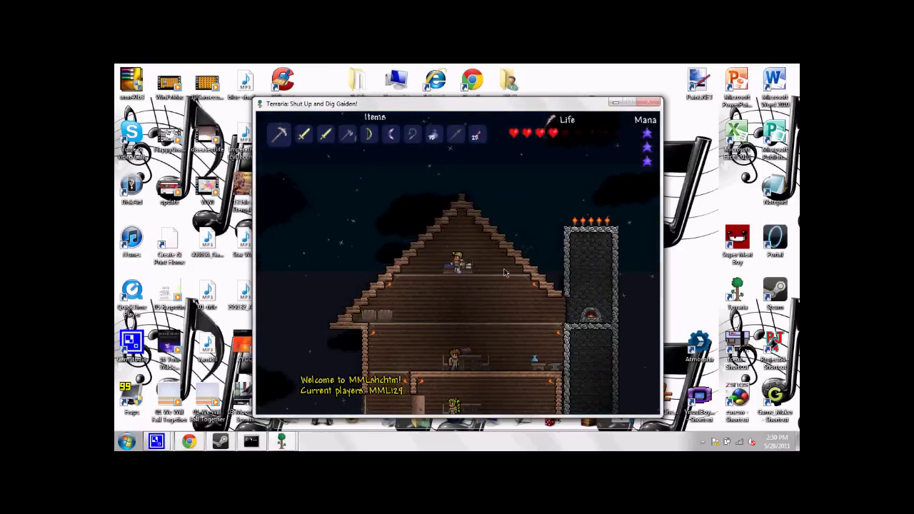
- Move the character down through the house, walk back and forth on the ground floor, and jump up to the floor above
key("a")
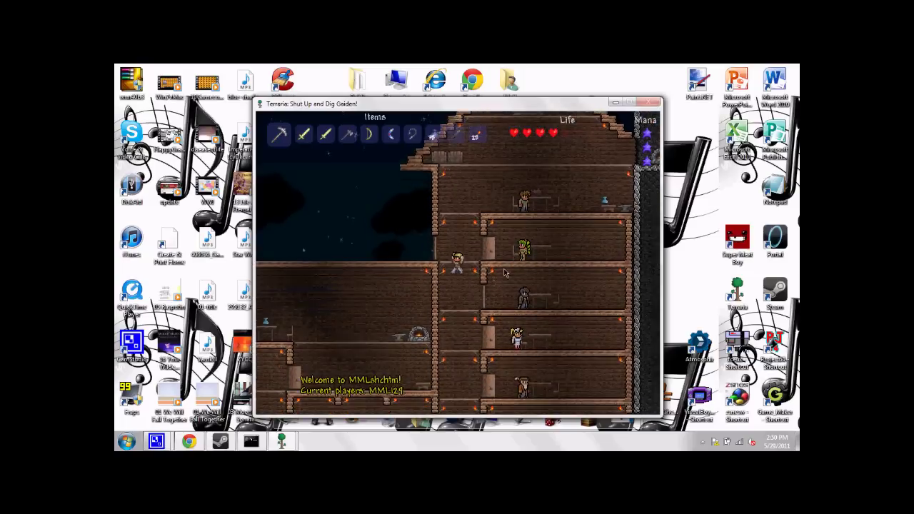
key("s")
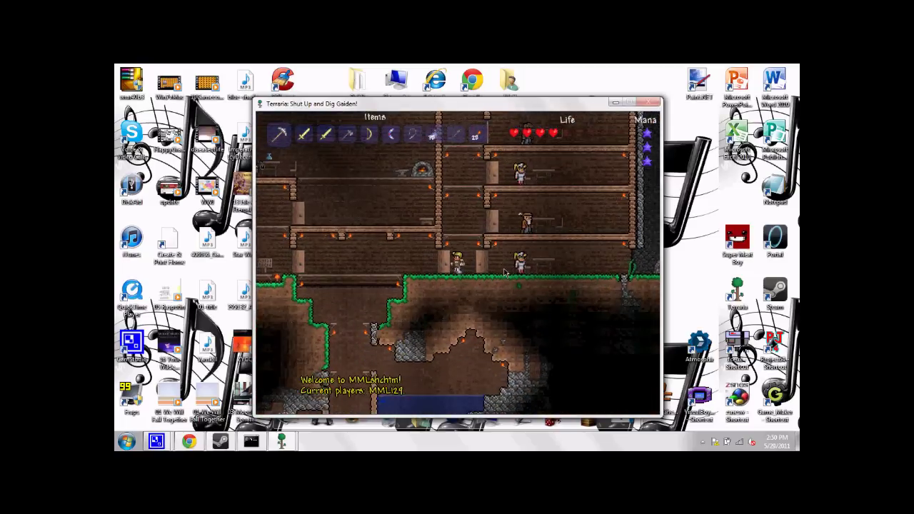
key("a")
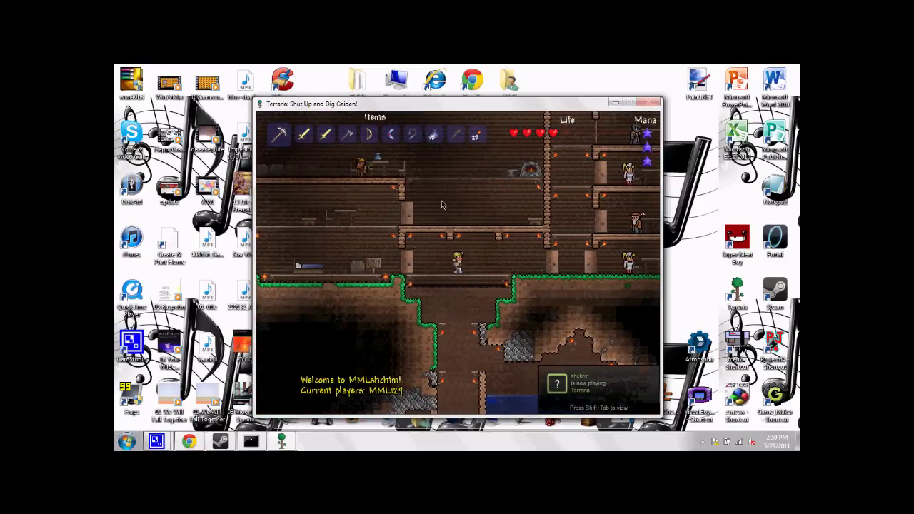
key("d")
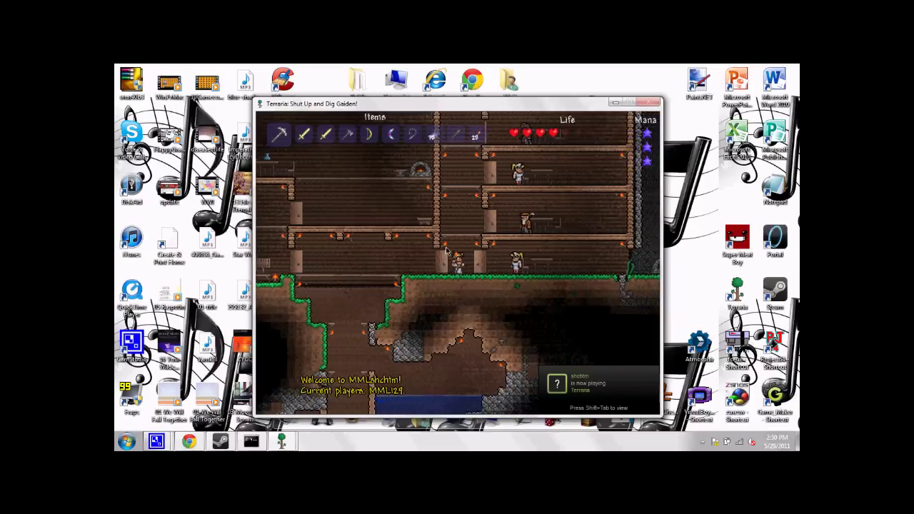
key("space")
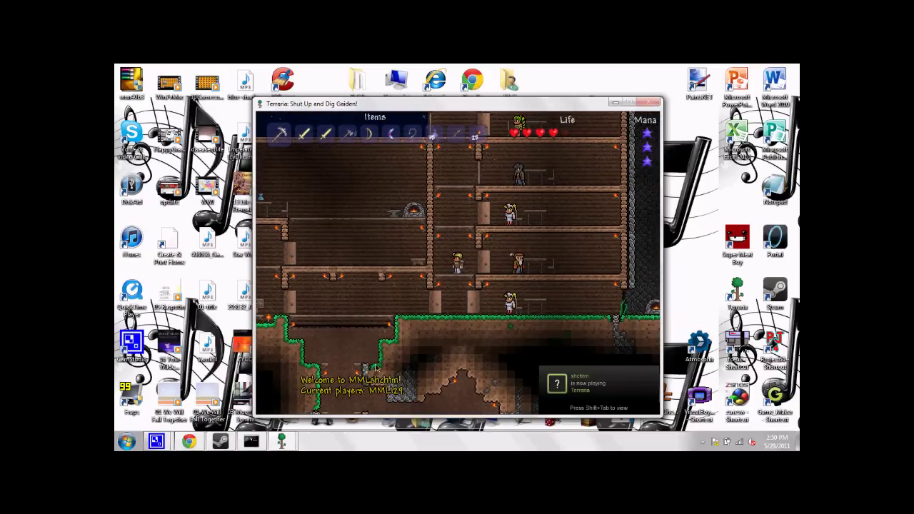